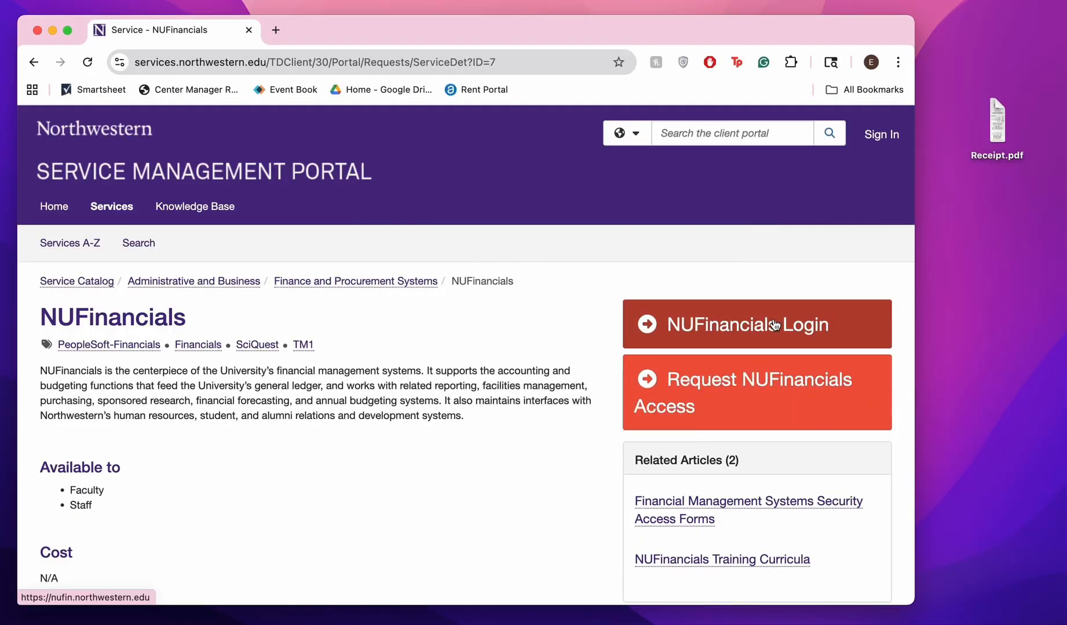
Open the Expenses area from Employee Self Service and start creating a new expense report
click(765, 388)
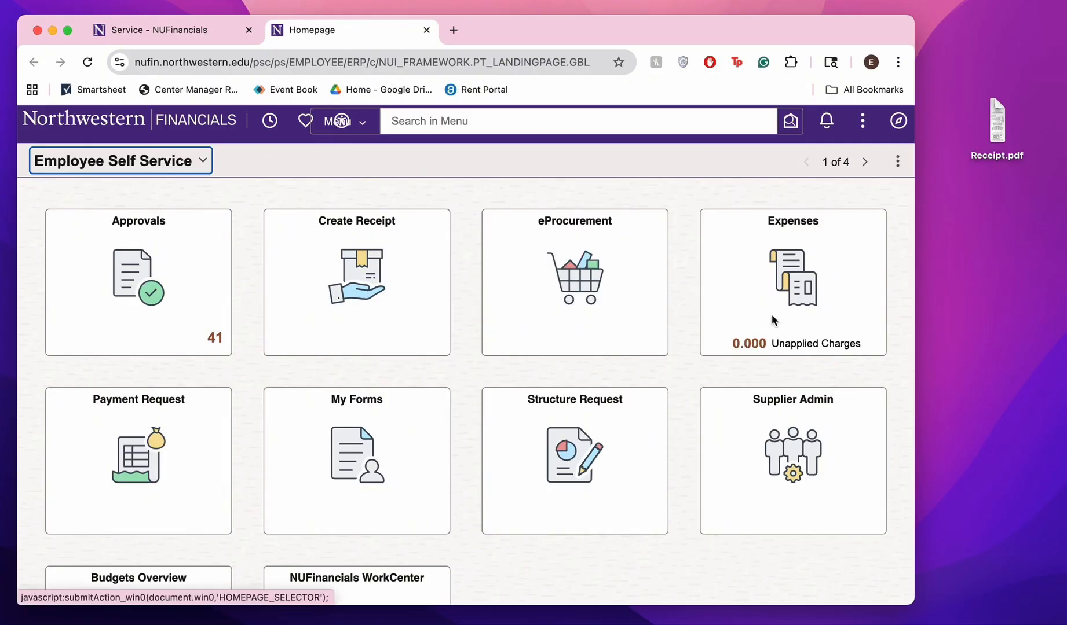
click(829, 321)
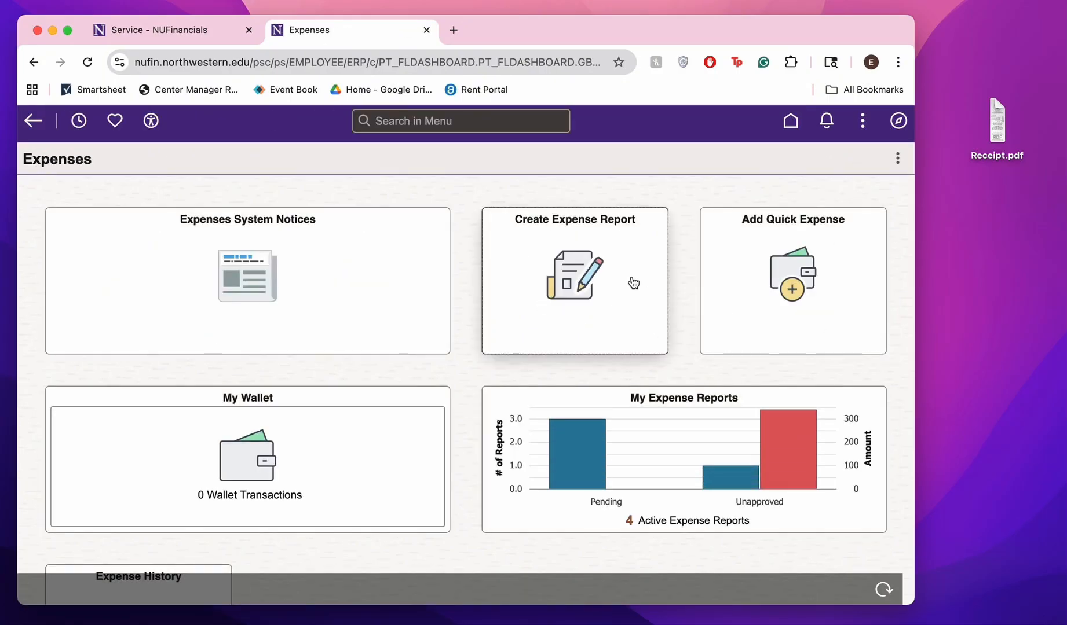
click(598, 264)
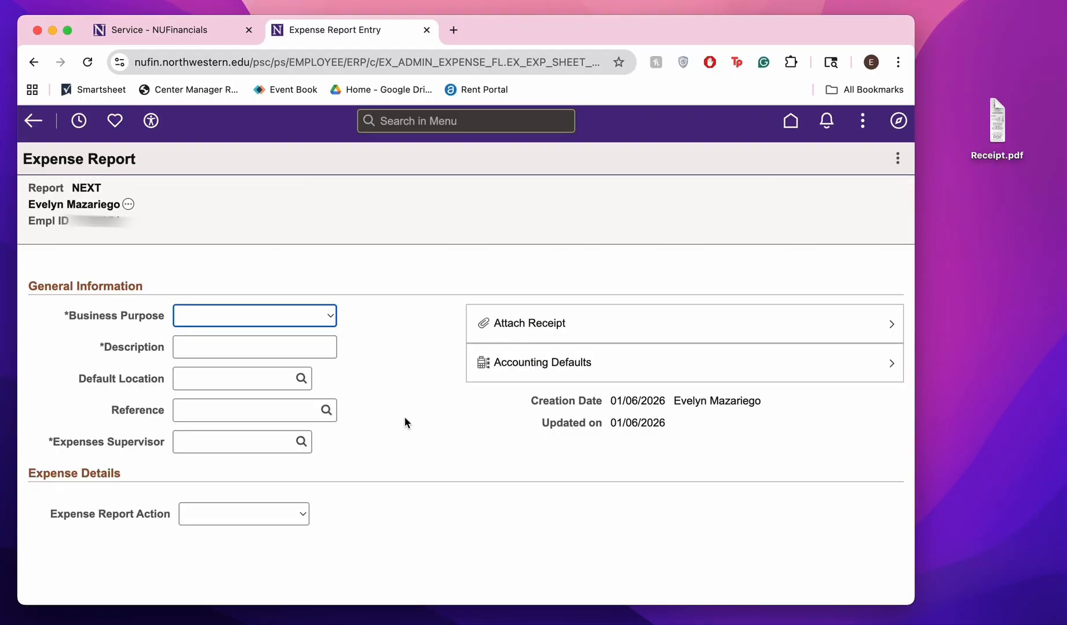
Fill in the general information with purpose Academic/Scholastic Team Event, description "Supplies for general meeting" and the Financial Coord as expenses supervisor
click(331, 318)
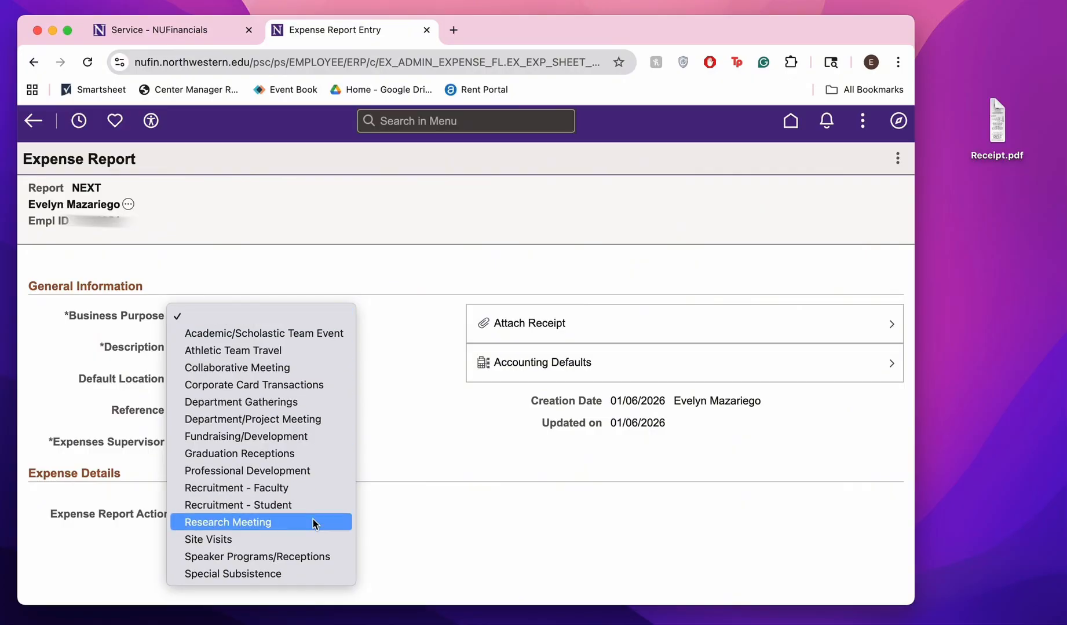
click(303, 334)
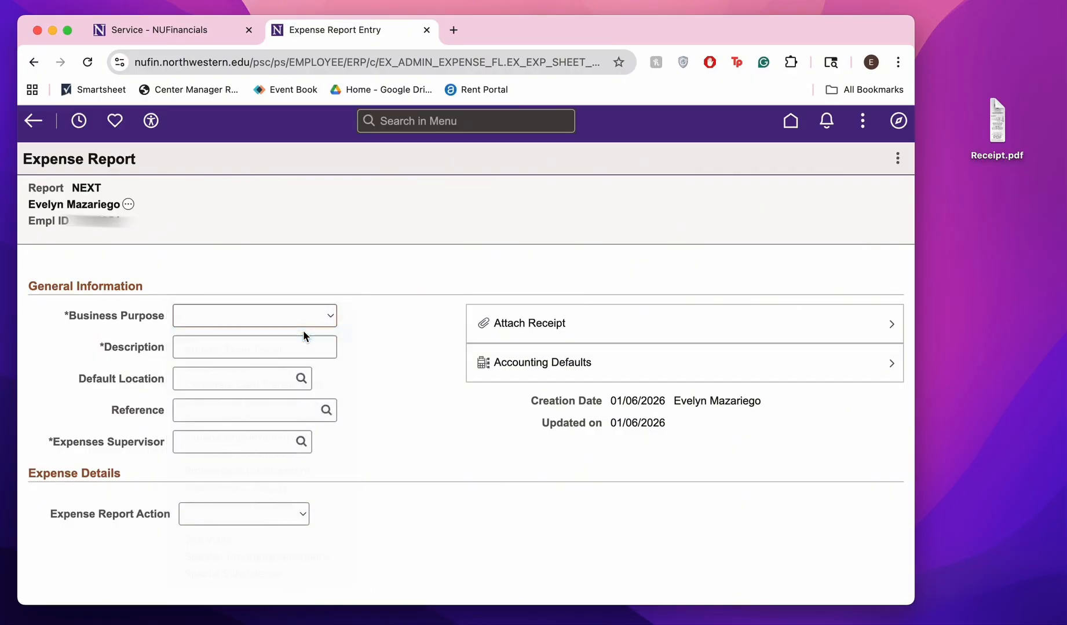
click(291, 347)
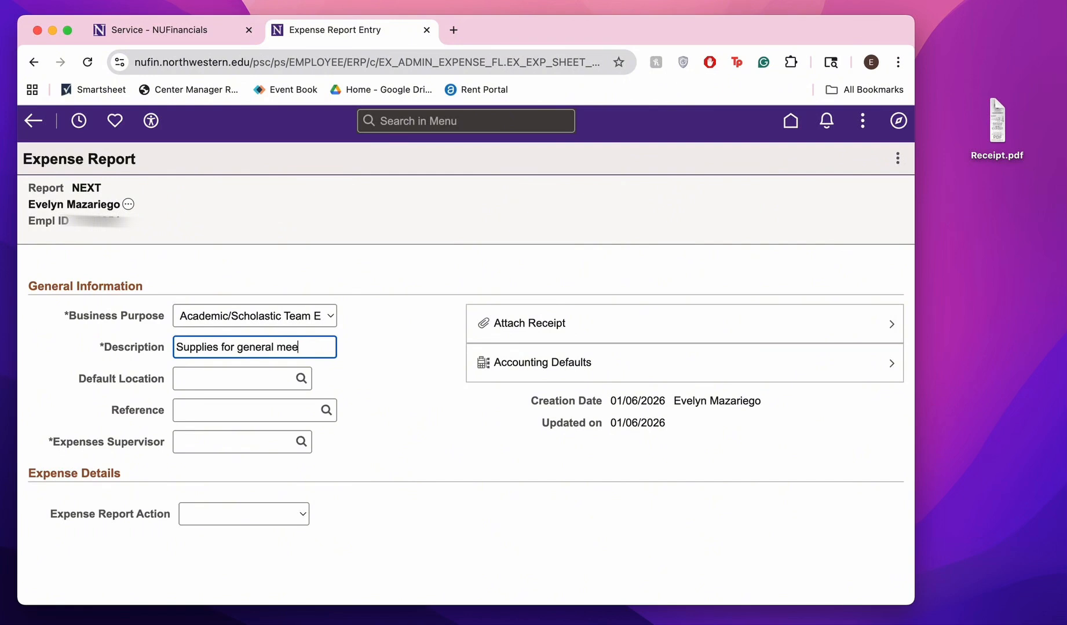
click(398, 398)
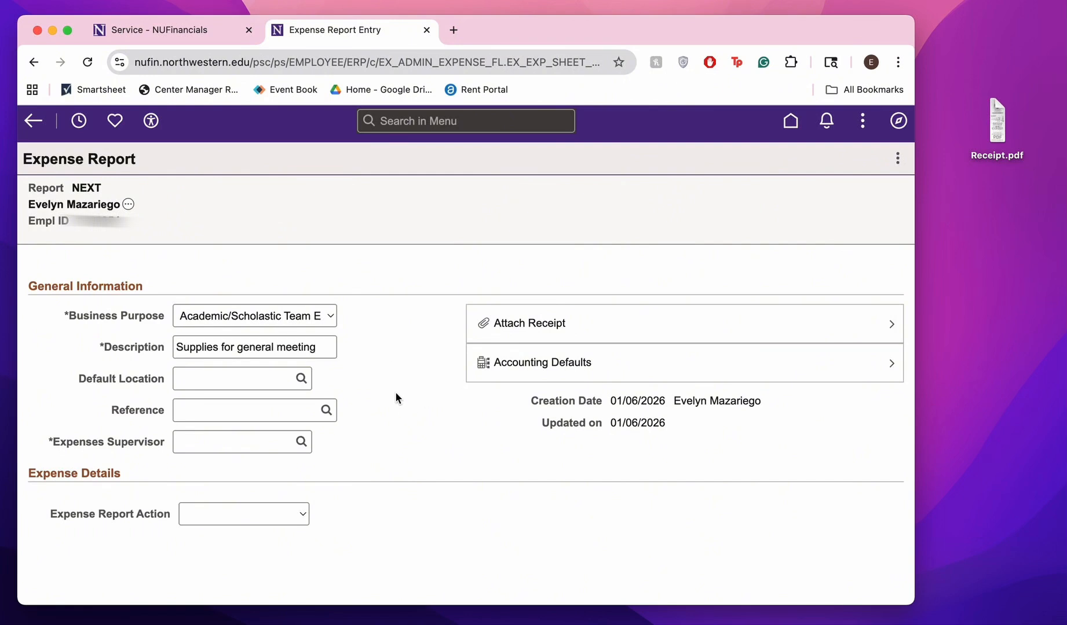
click(301, 443)
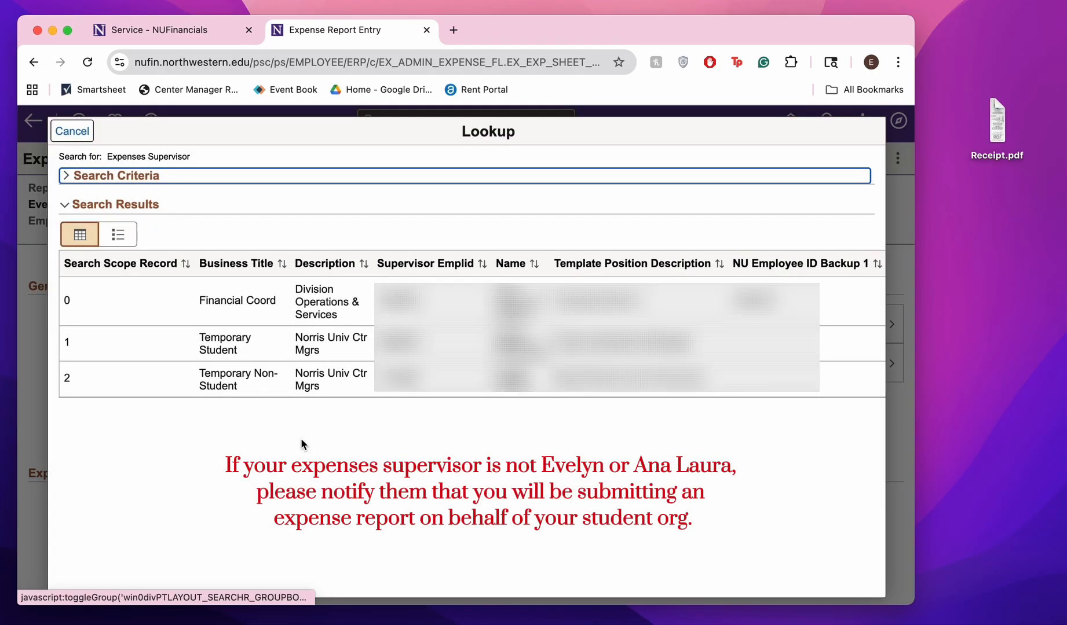
click(358, 305)
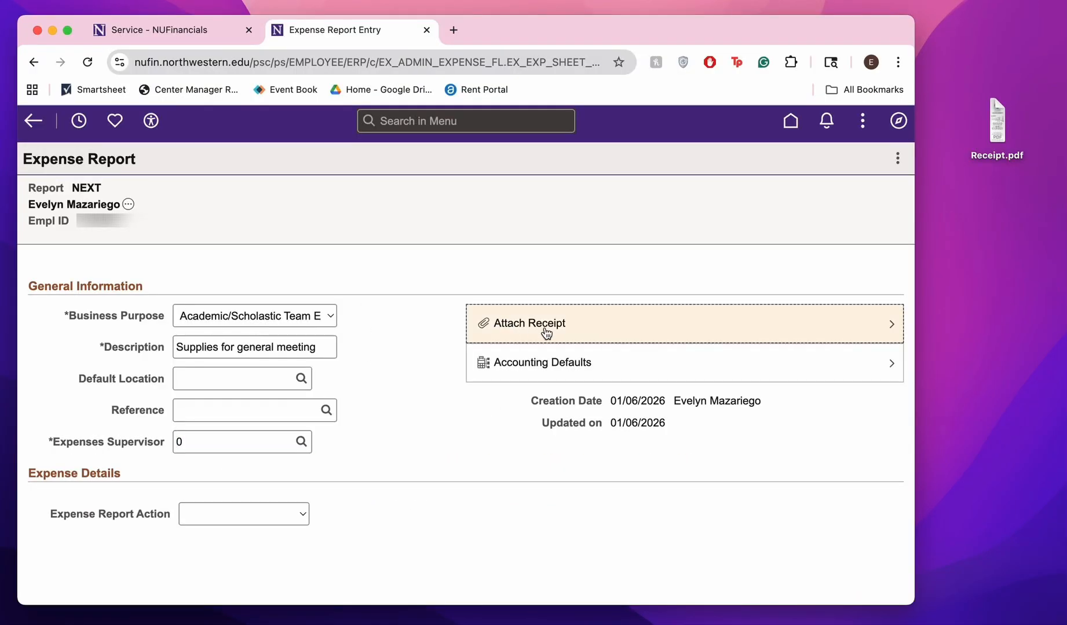
Open the report's receipt attachments and view the Receipt.pdf file from the desktop, closing it when checked
click(547, 328)
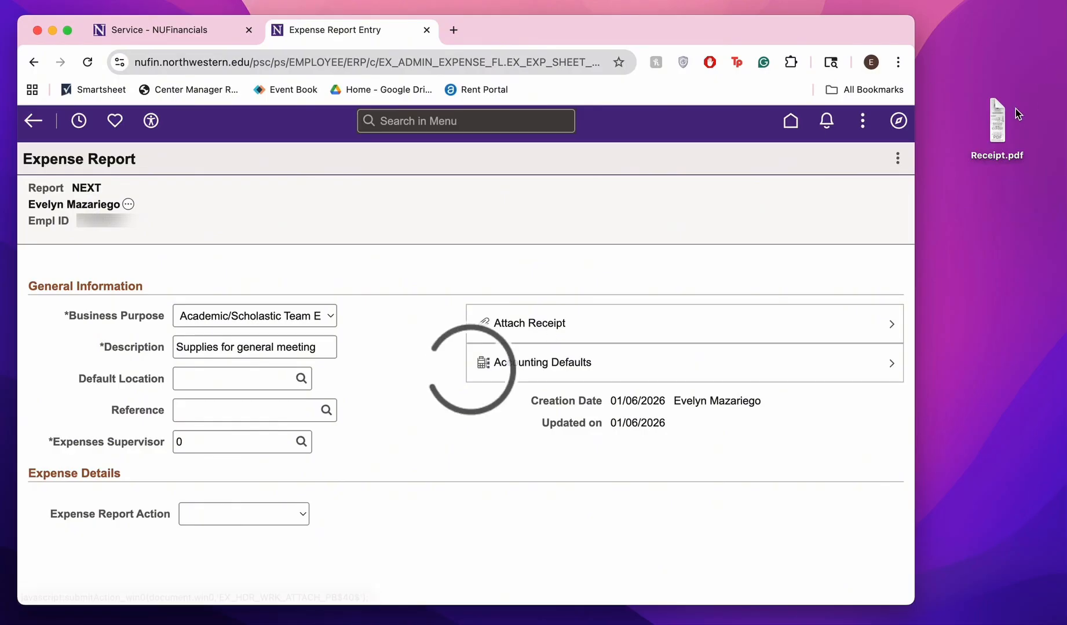
click(999, 118)
double_click(998, 117)
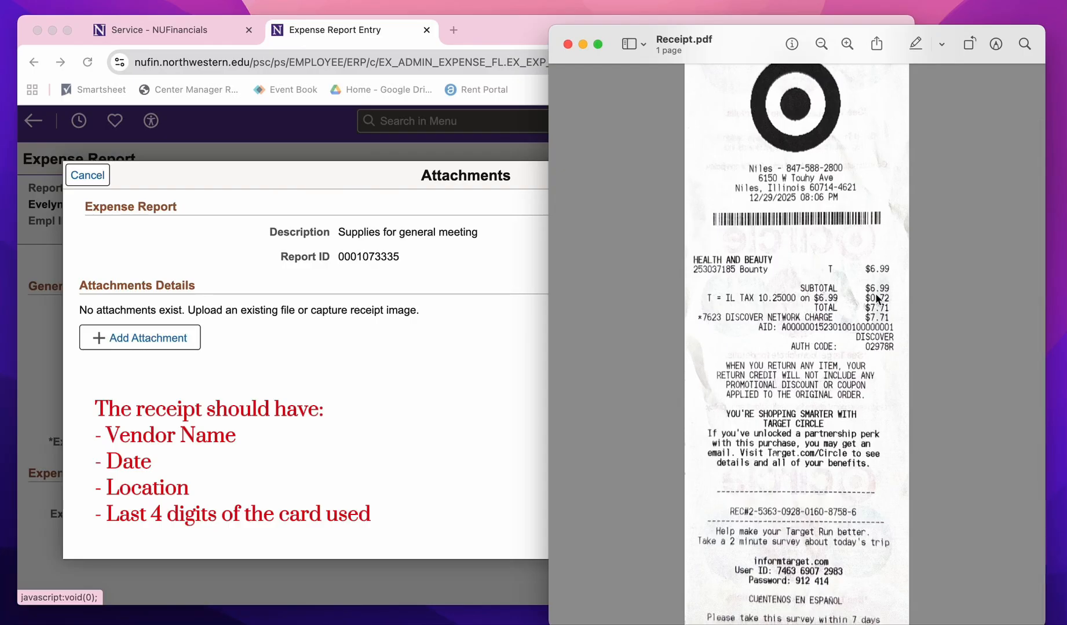
click(568, 45)
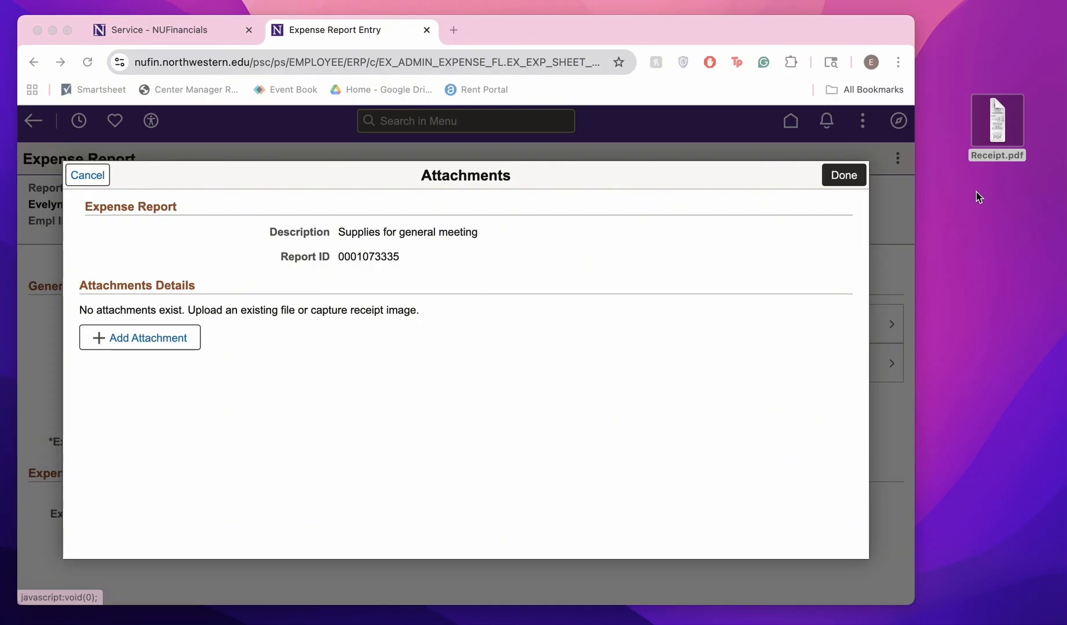
Upload Receipt.pdf from the desktop as an attachment to the expense report and save the attachments
click(155, 344)
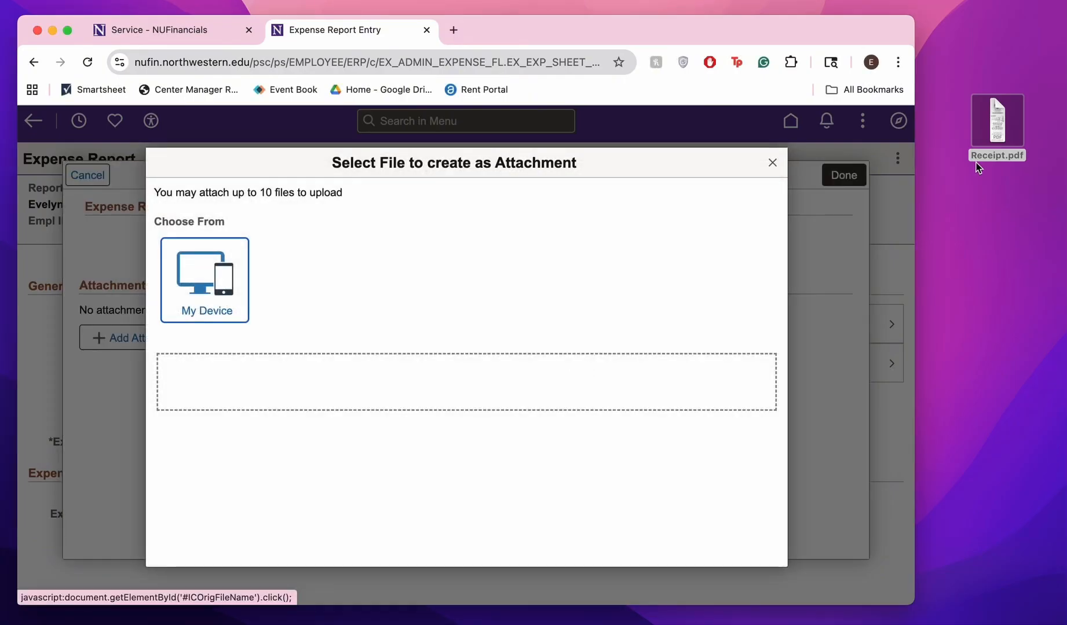
drag(980, 142, 640, 369)
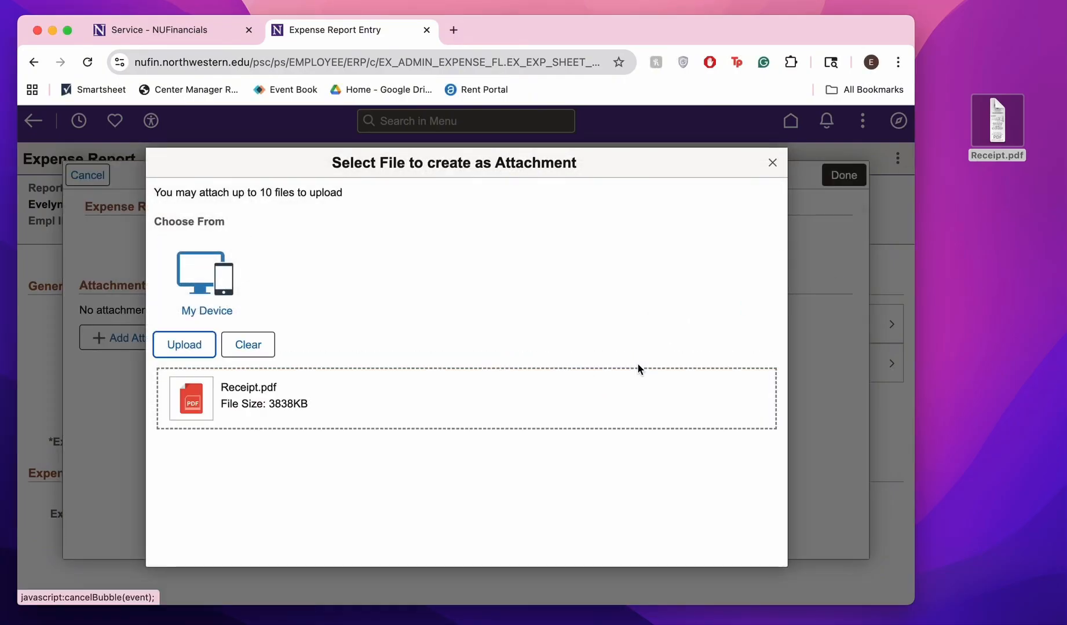
click(189, 357)
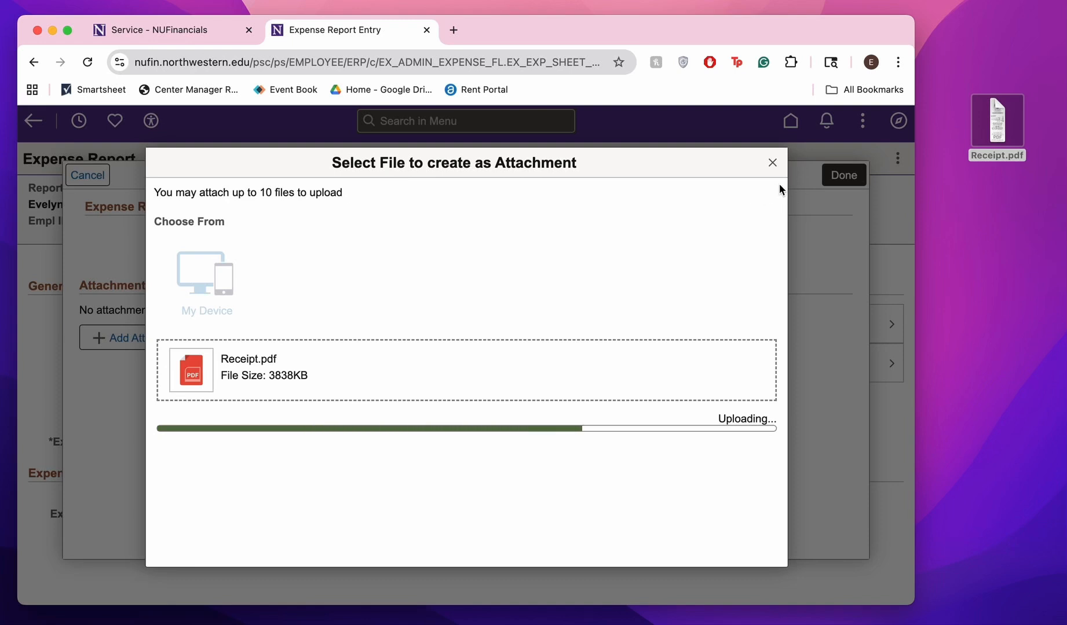
click(761, 165)
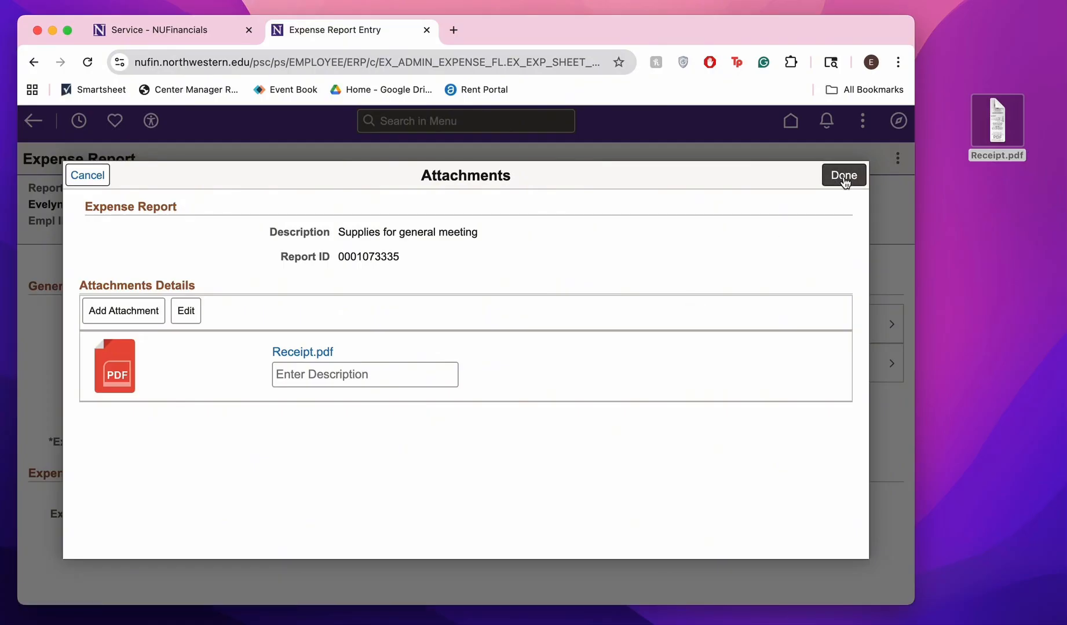
click(844, 177)
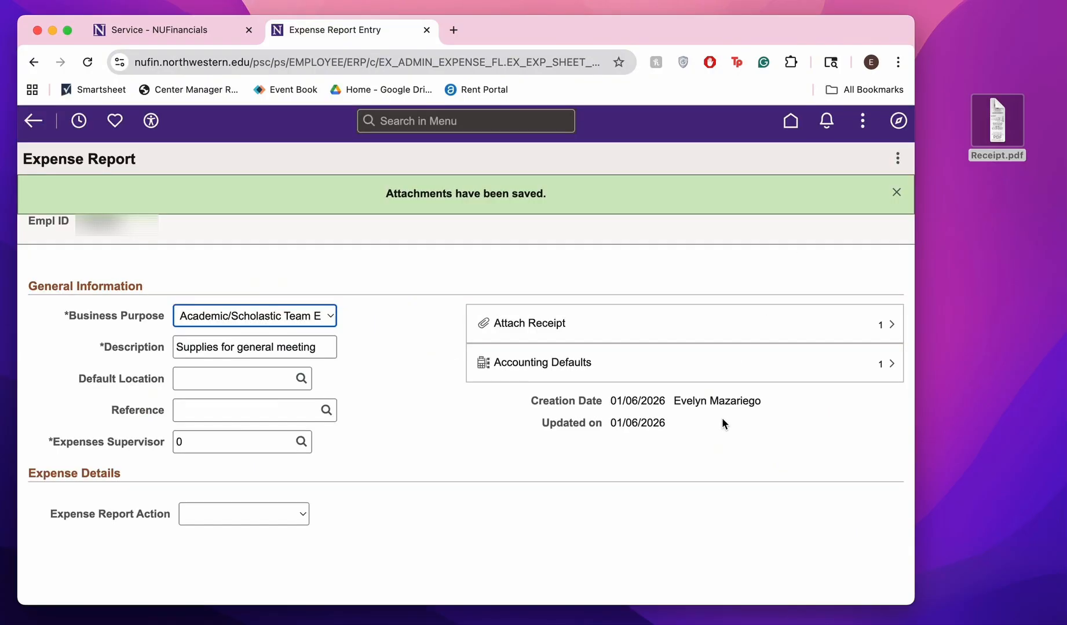
In the report's accounting defaults, show all chartfields and set Fund to 731 and Dept to 2106000
click(598, 371)
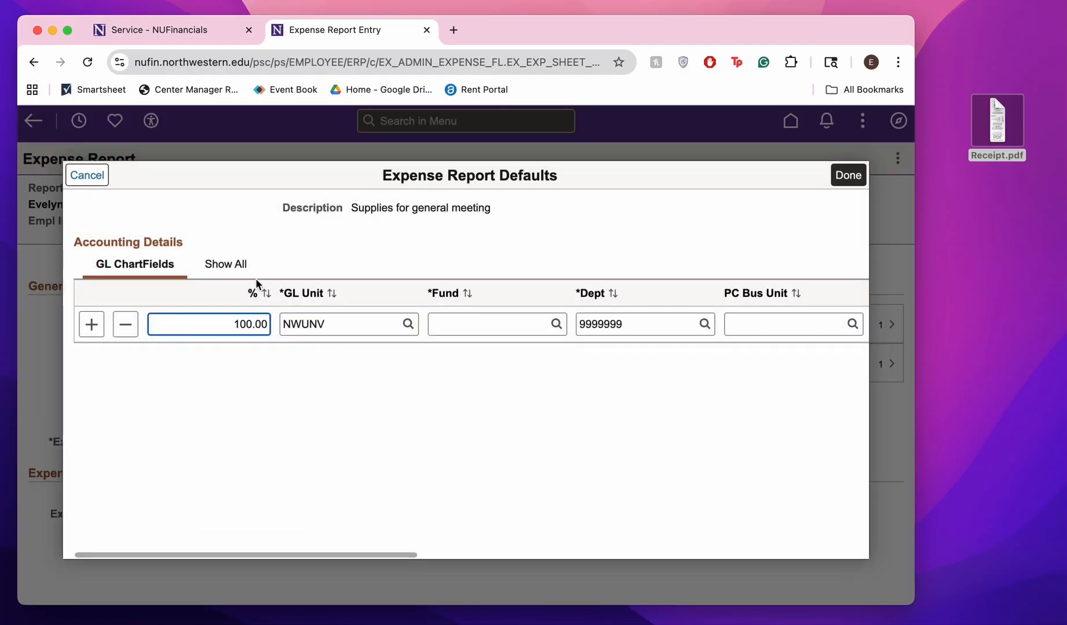
click(232, 266)
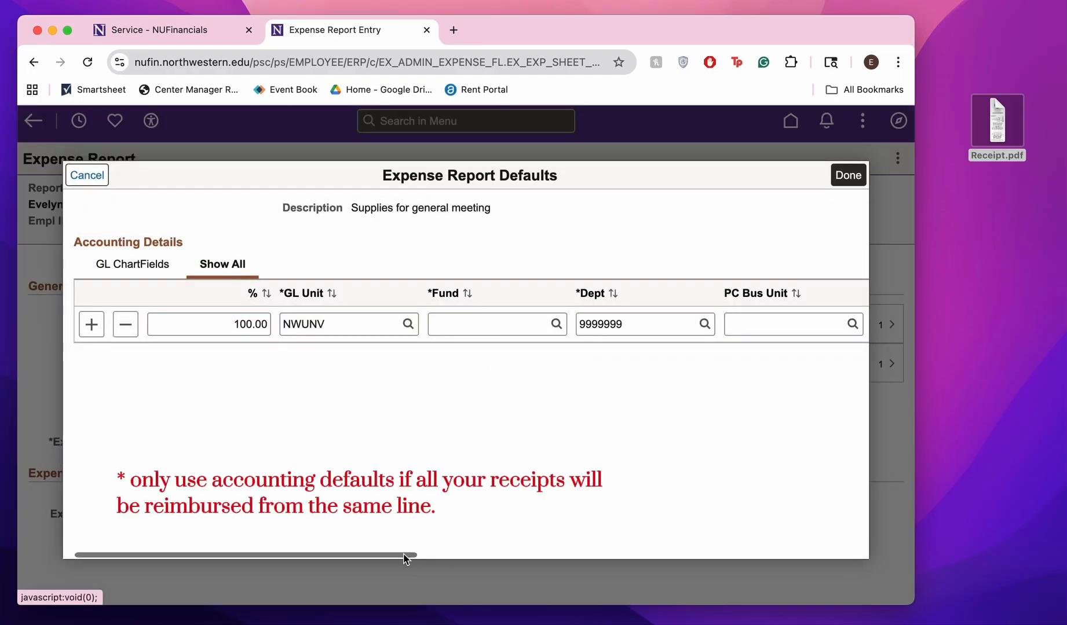
drag(404, 556, 550, 557)
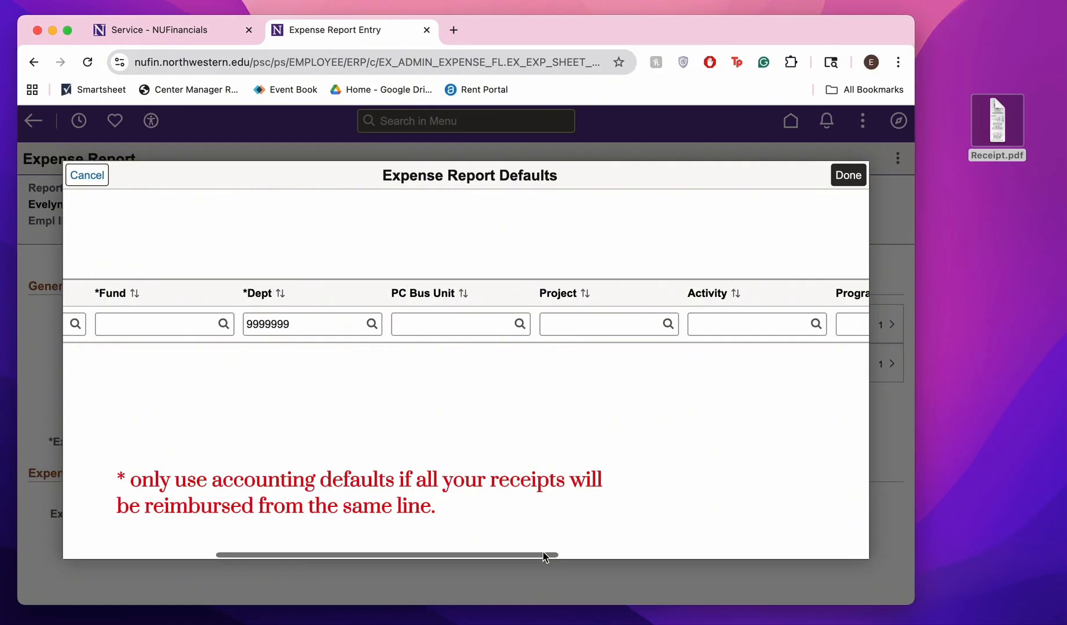
click(183, 330)
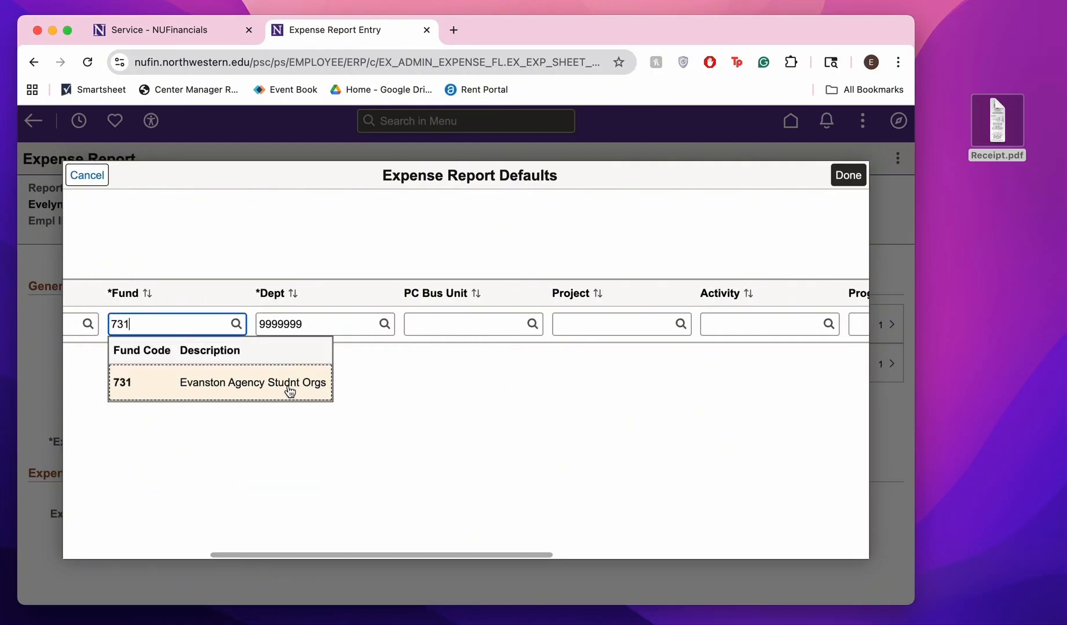
click(290, 392)
click(330, 321)
drag(315, 323, 255, 324)
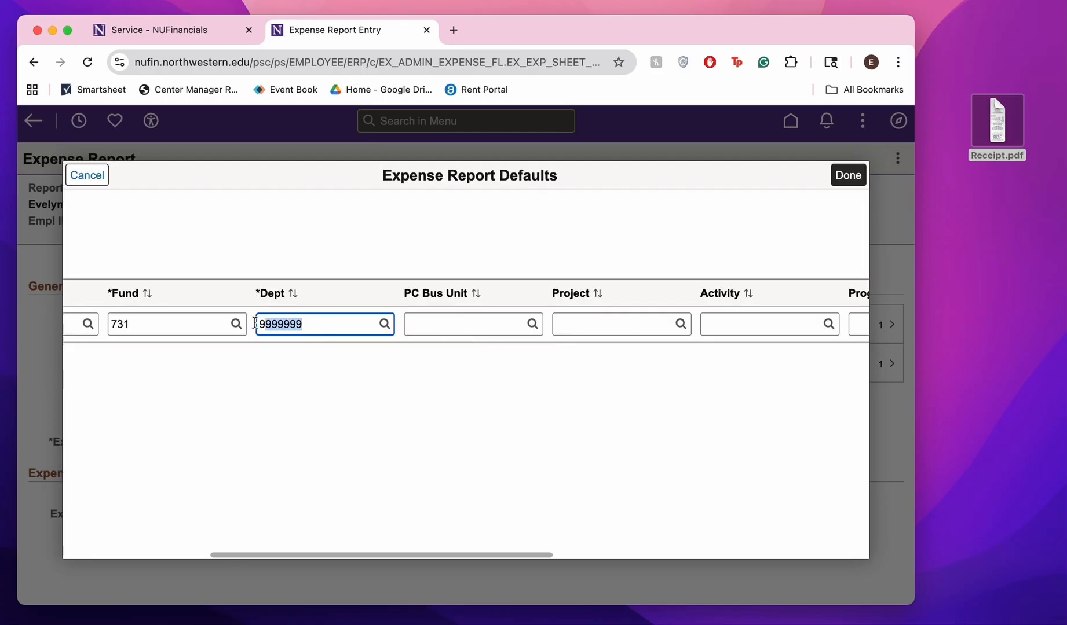
text(2106)
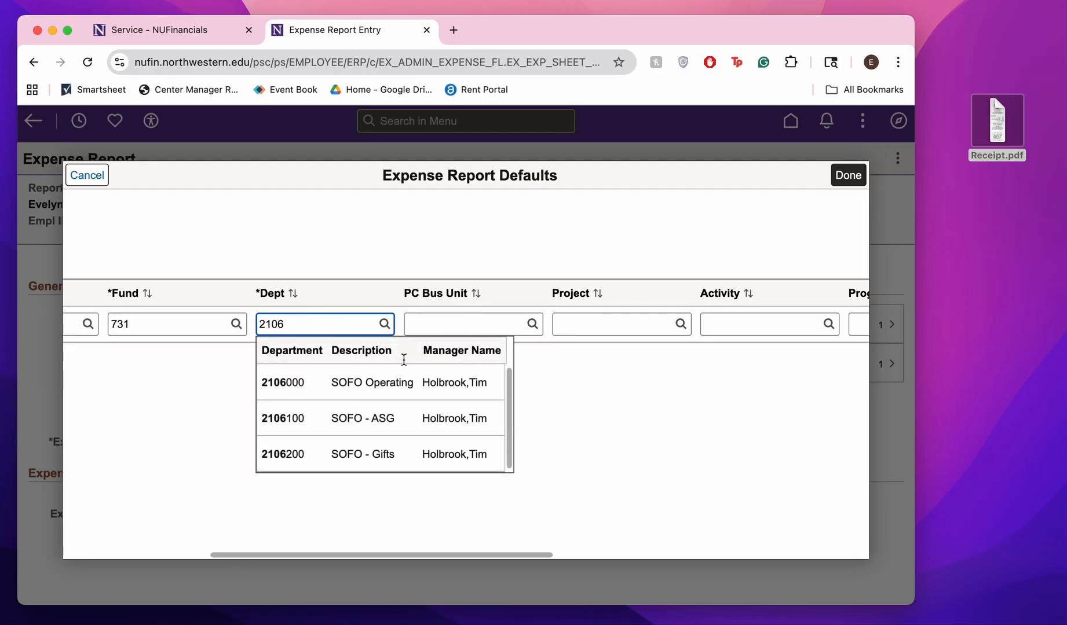
click(449, 379)
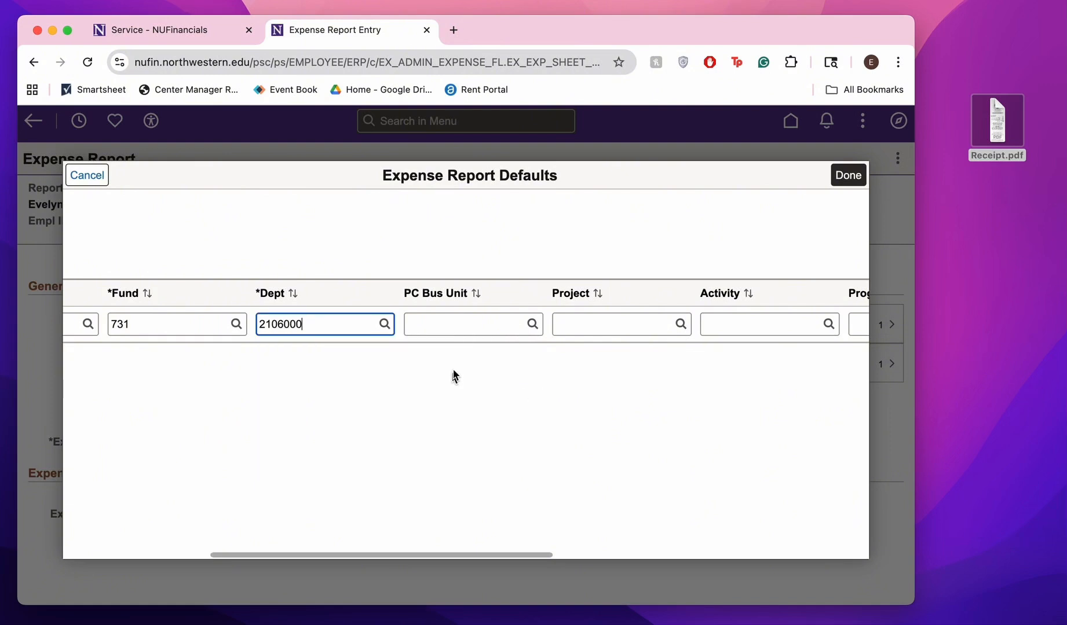
Complete the accounting defaults with PC Bus Unit NWUNV, the organization's project number and Activity 01, and accept them
click(466, 325)
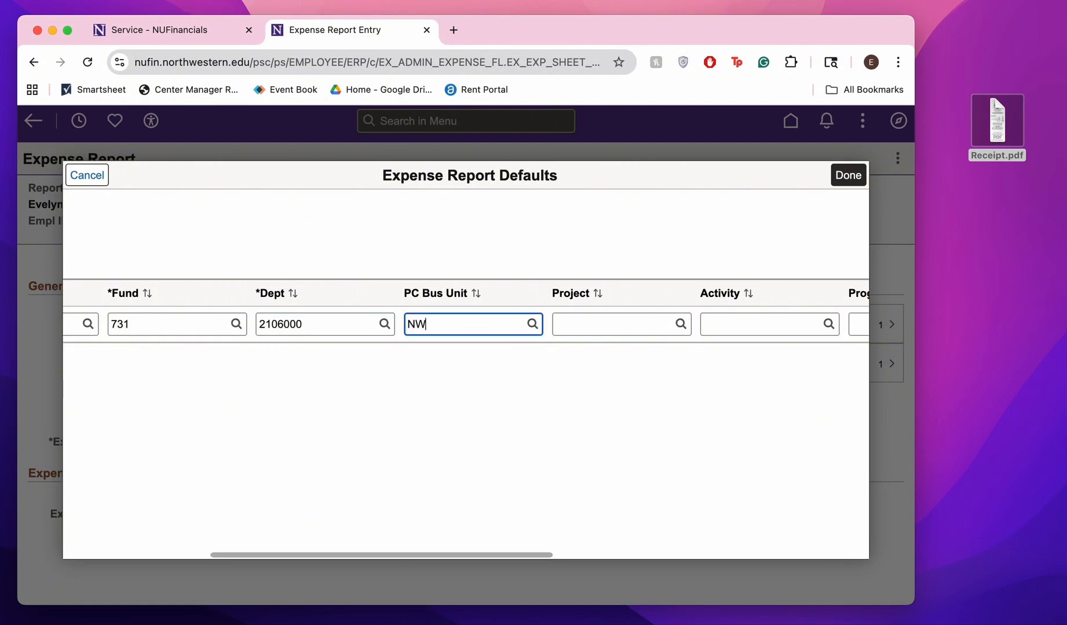
text(NWUNV)
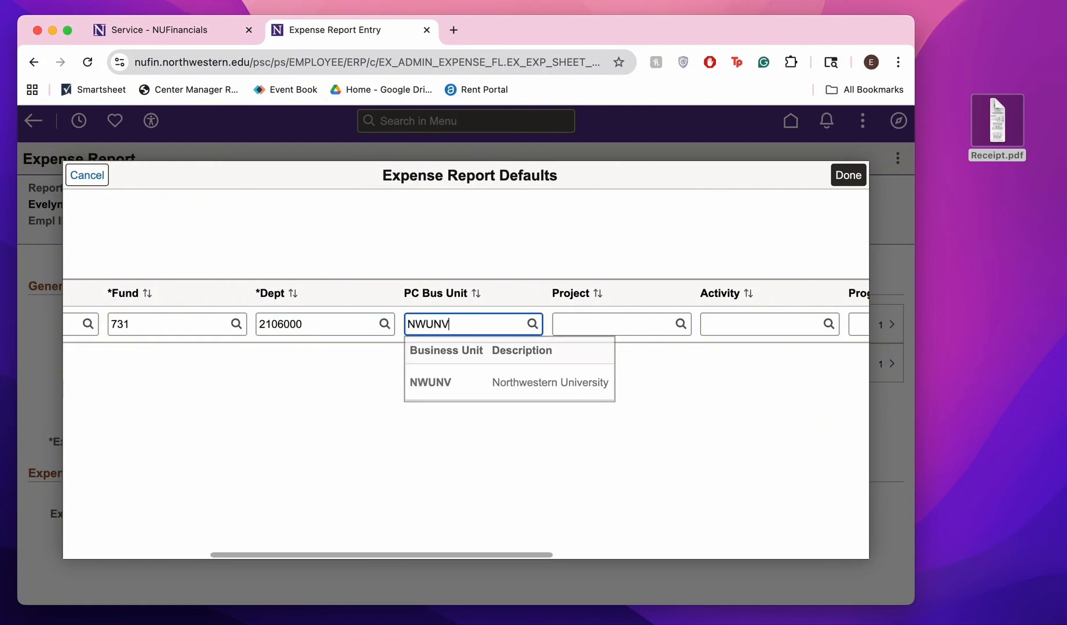
click(503, 387)
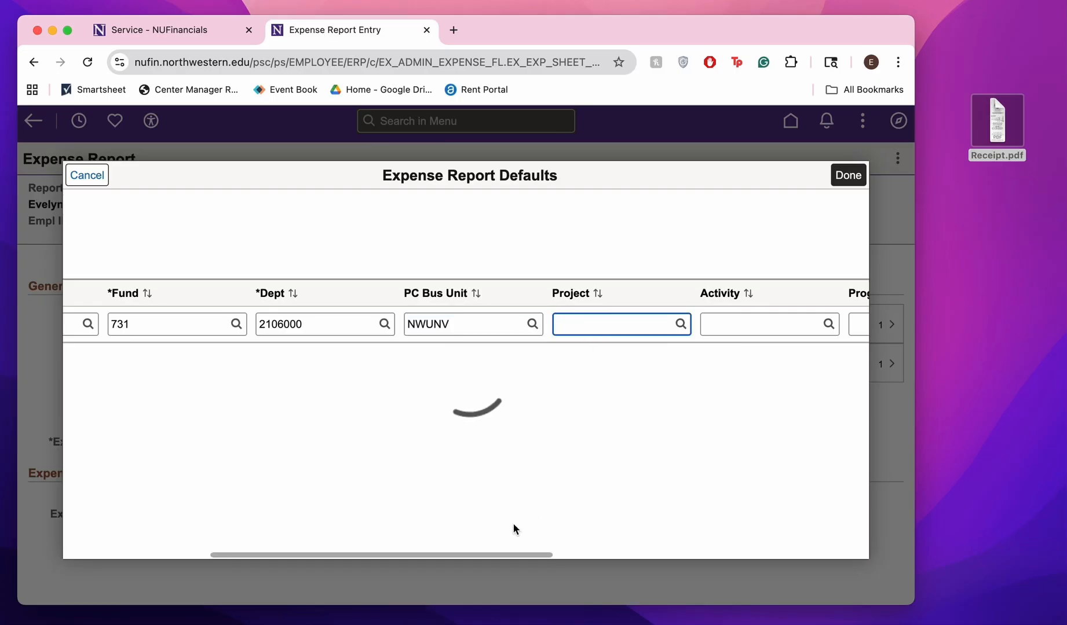
drag(499, 559, 590, 555)
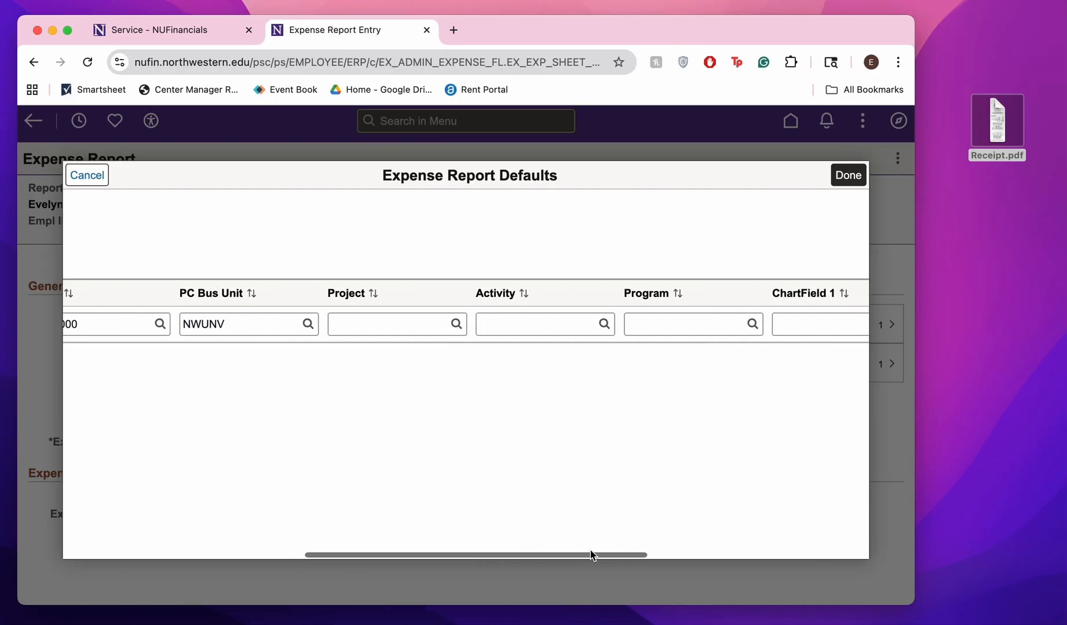
click(376, 328)
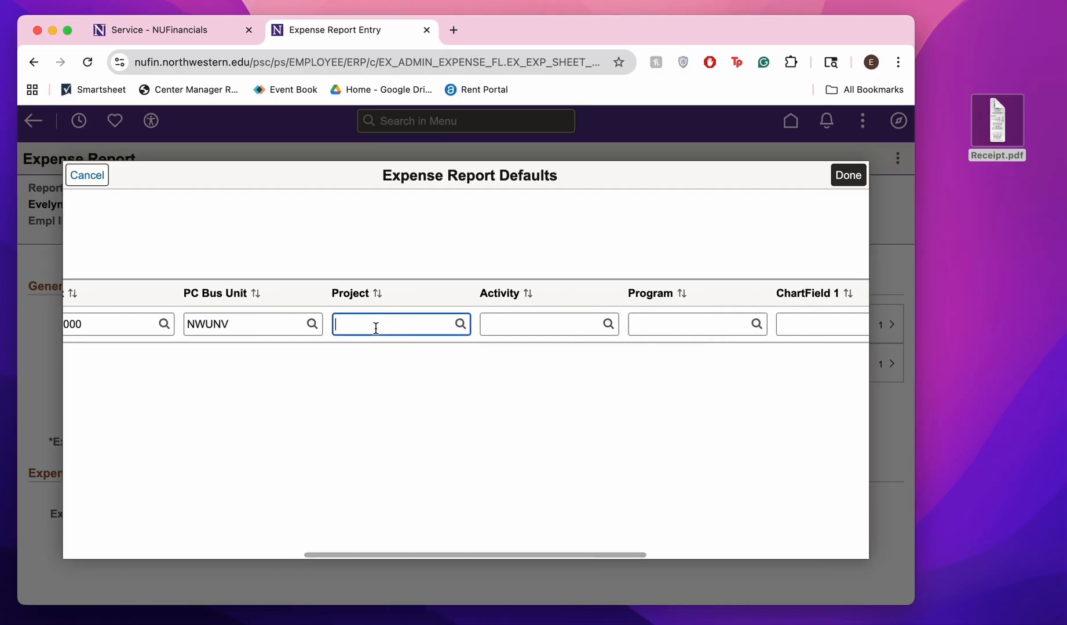
text(700)
click(516, 329)
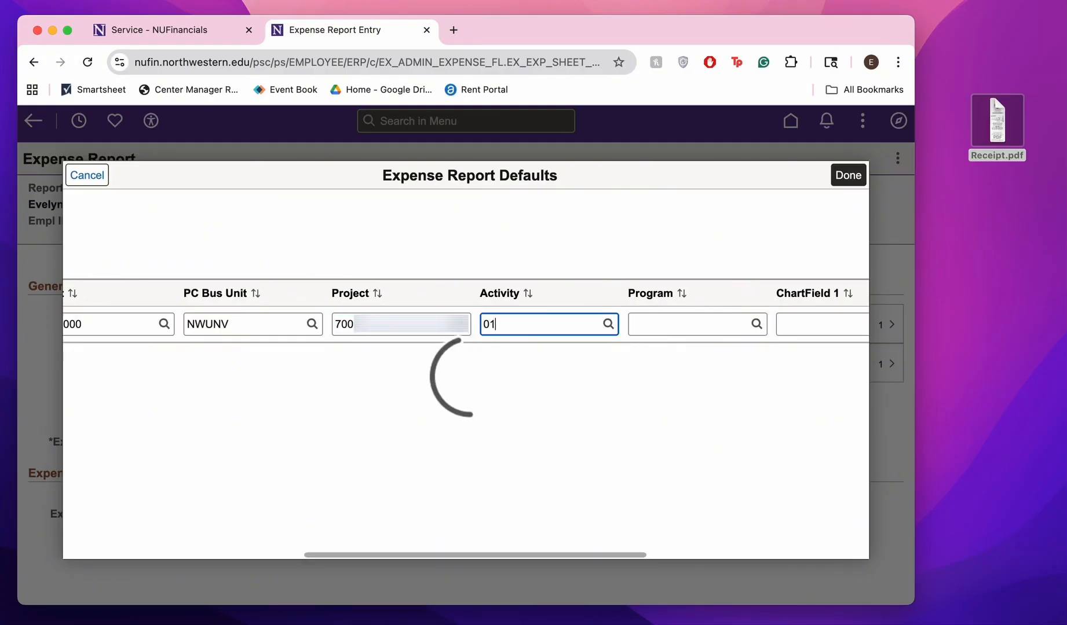
click(551, 392)
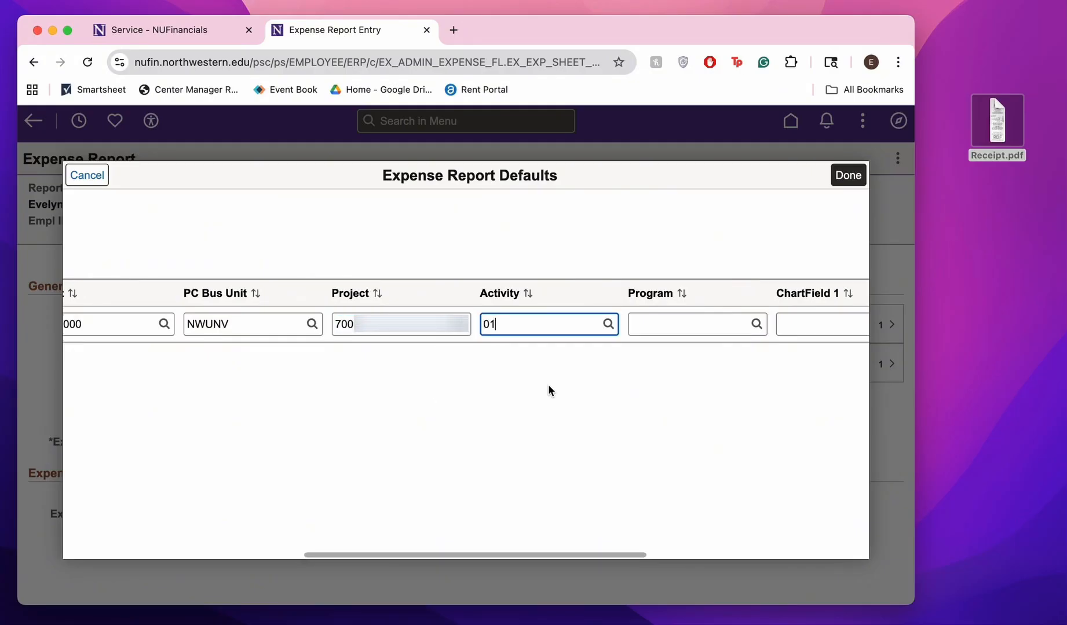
click(833, 183)
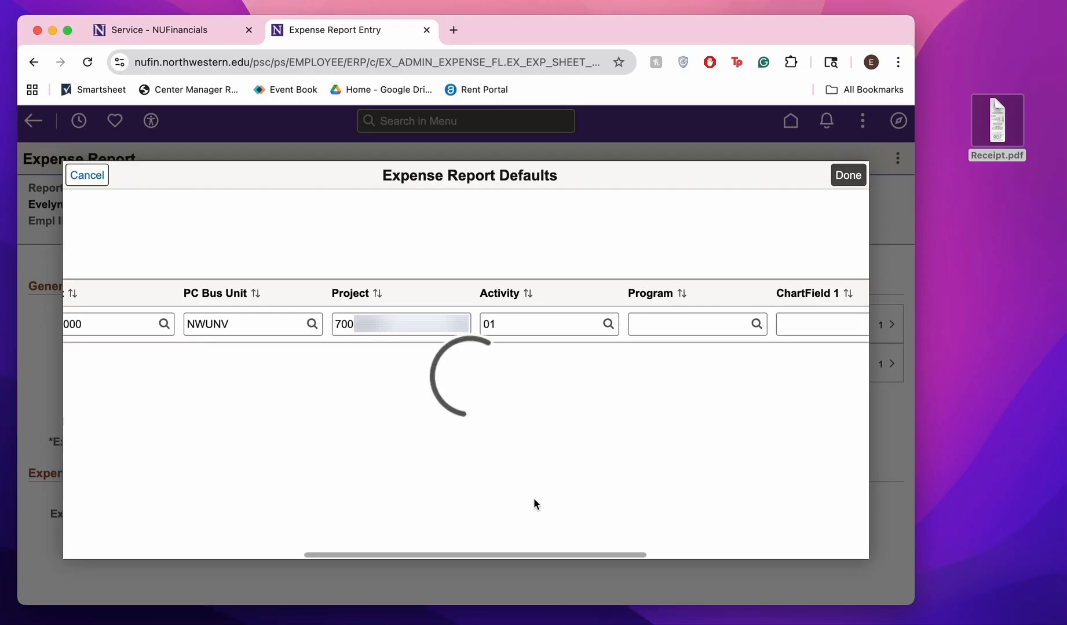
Choose Add Expense Lines as the expense report action to create a new expense entry
click(283, 515)
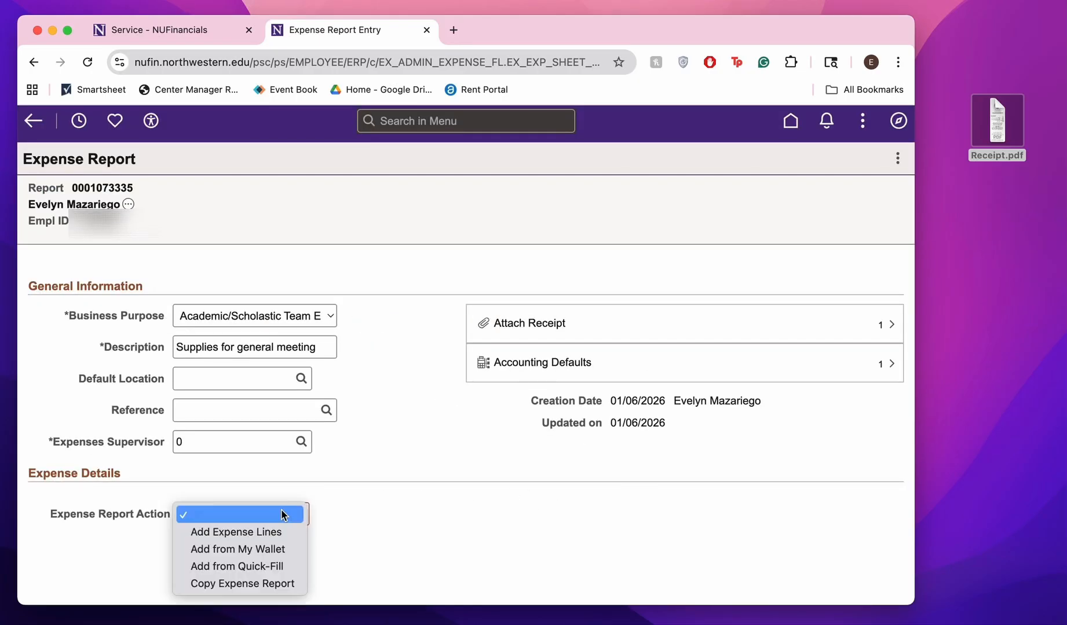
click(281, 531)
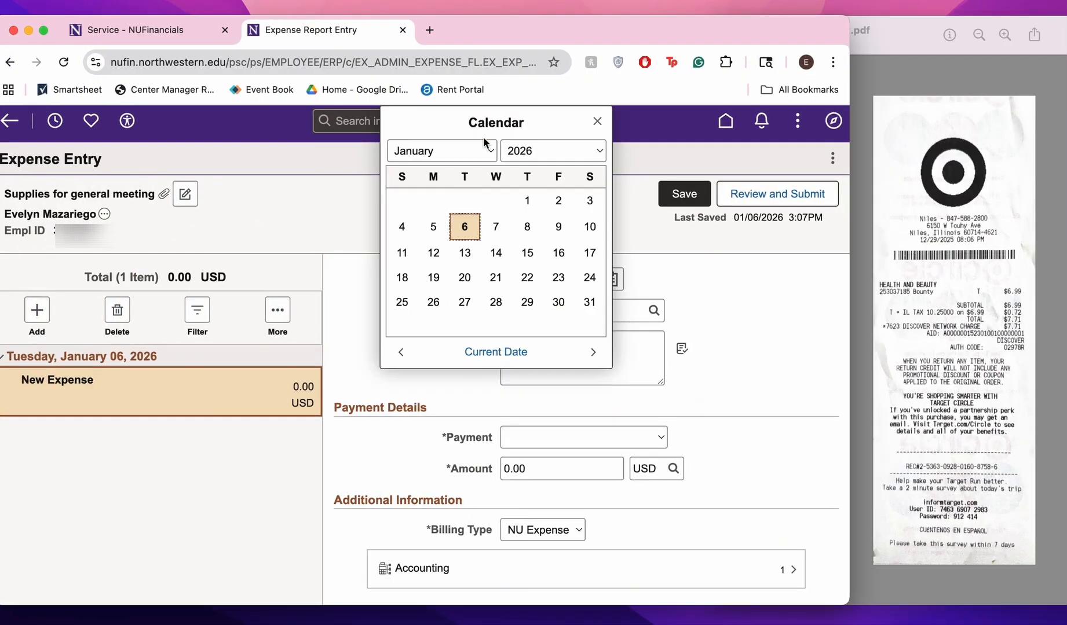
Set the new expense's date to December 29, 2025, matching the purchase date on the receipt
click(474, 151)
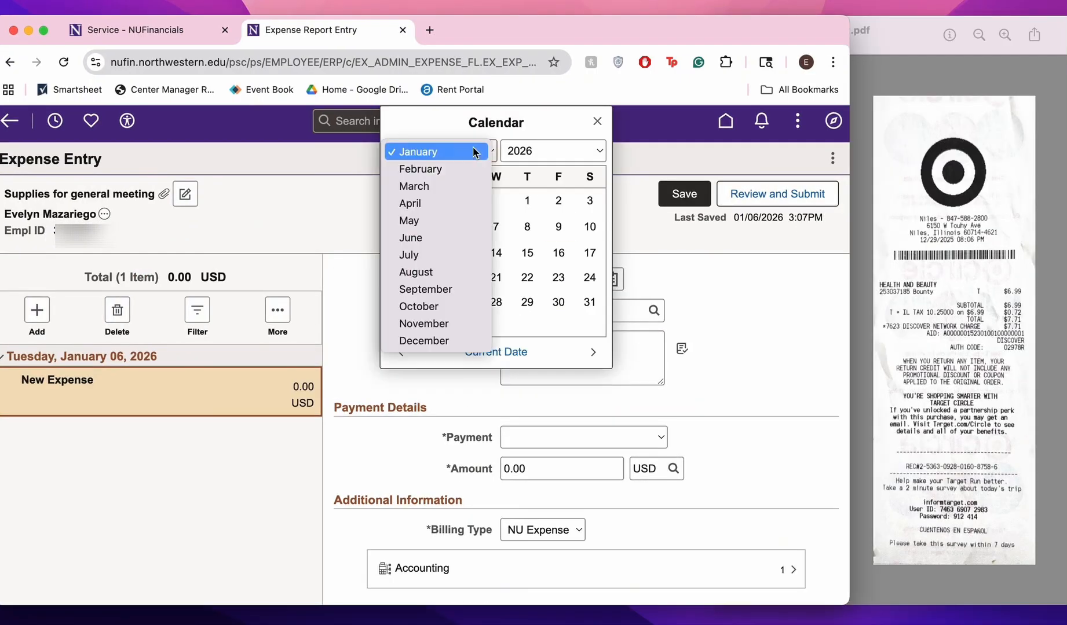
click(458, 342)
click(574, 151)
click(564, 135)
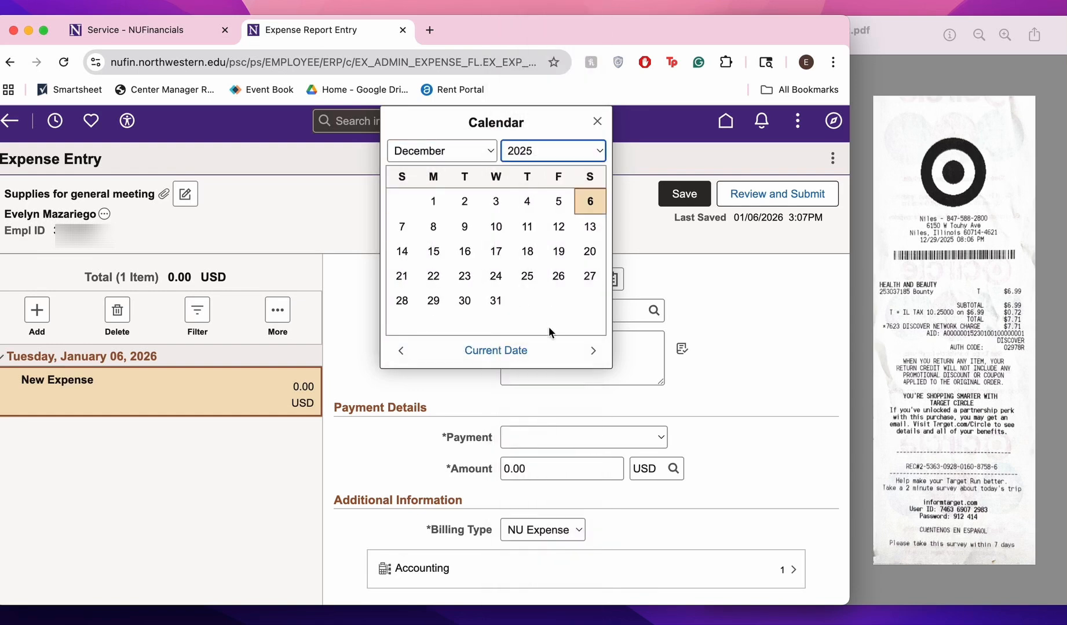
click(433, 301)
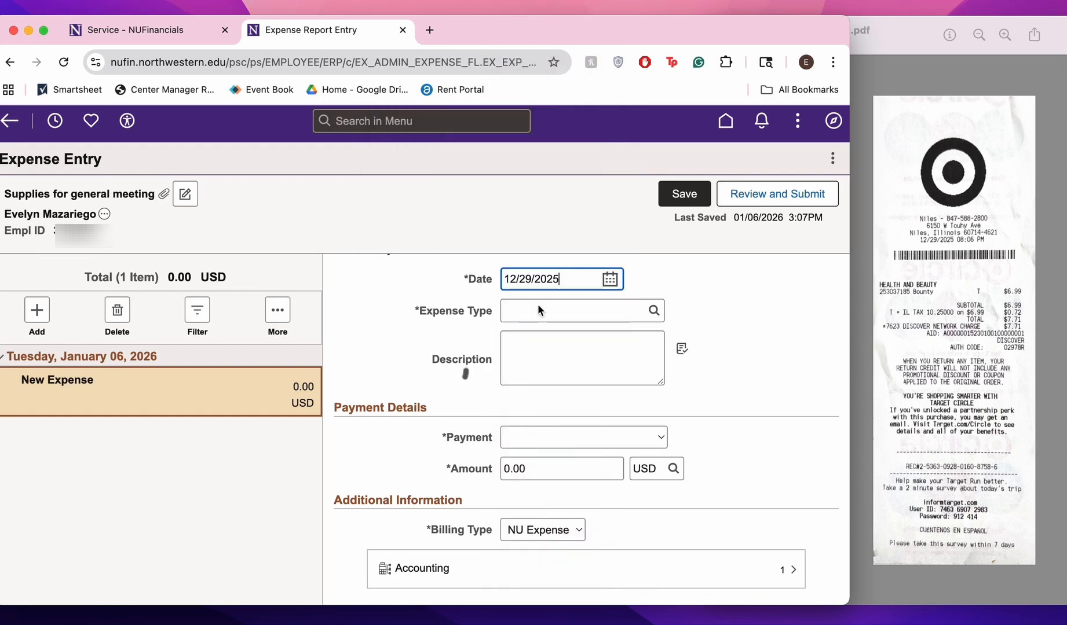
Look through all expense types and assign Office Supplies as the expense type
click(542, 311)
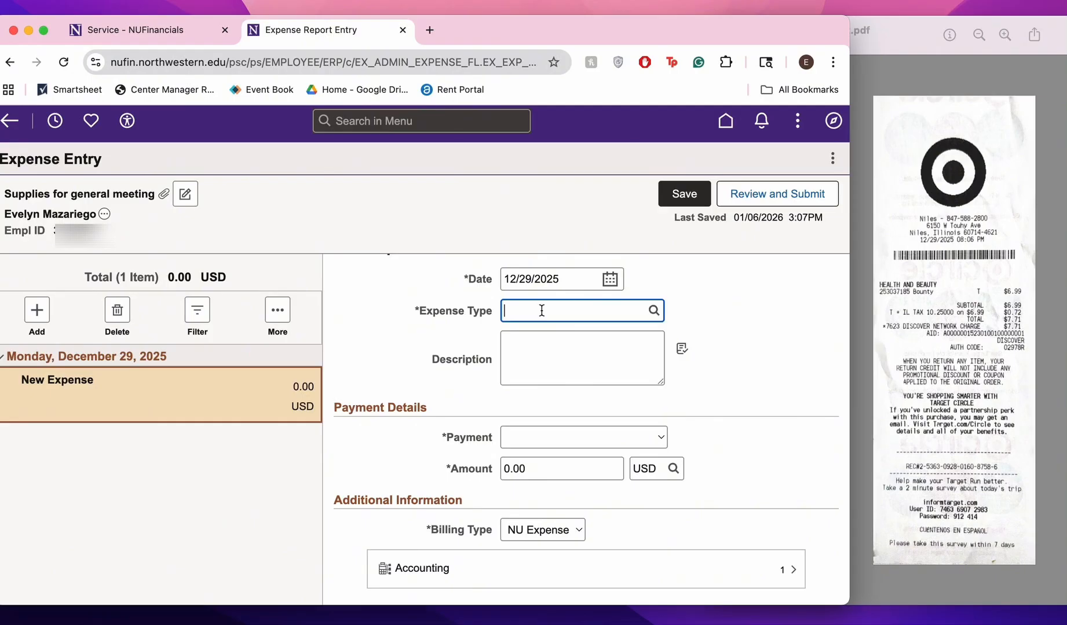
click(652, 311)
click(529, 226)
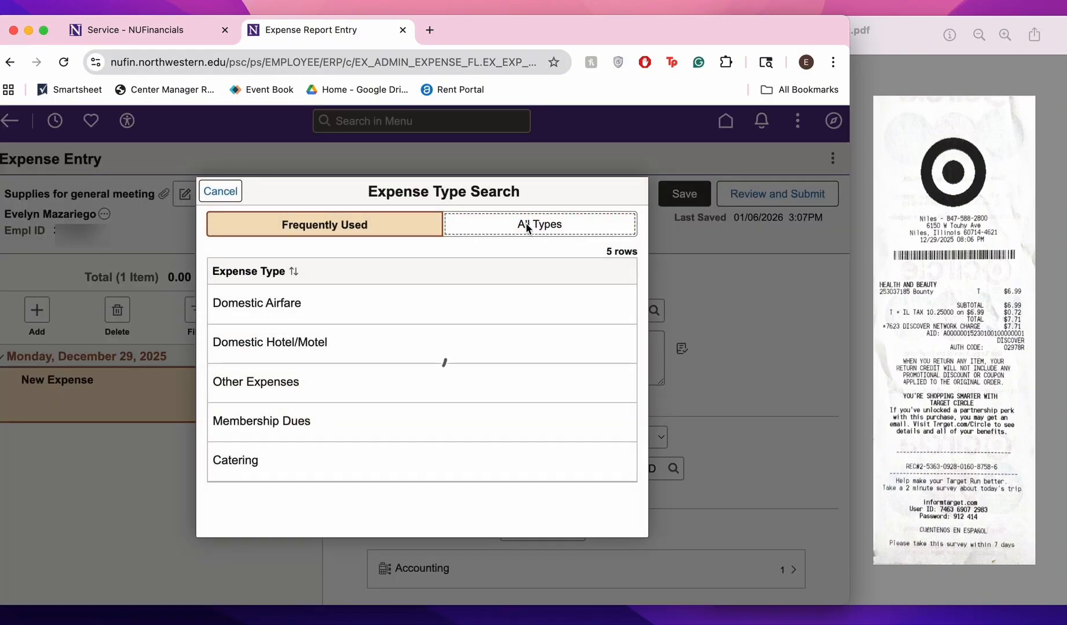
scroll(518, 482, down, 1)
scroll(517, 482, down, 8)
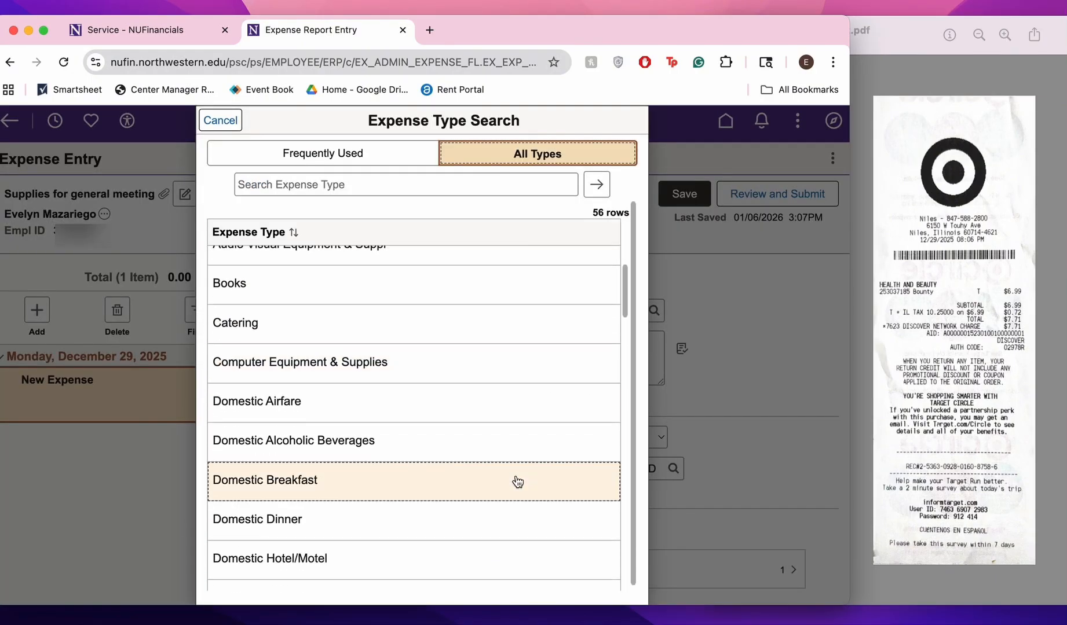
scroll(517, 482, down, 8)
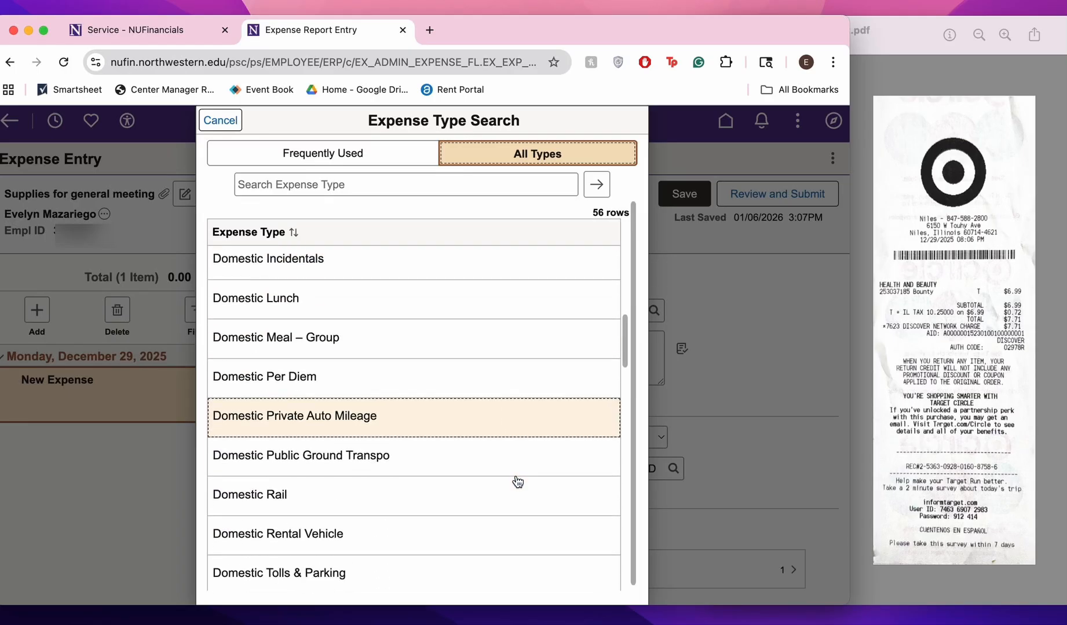
scroll(518, 482, down, 10)
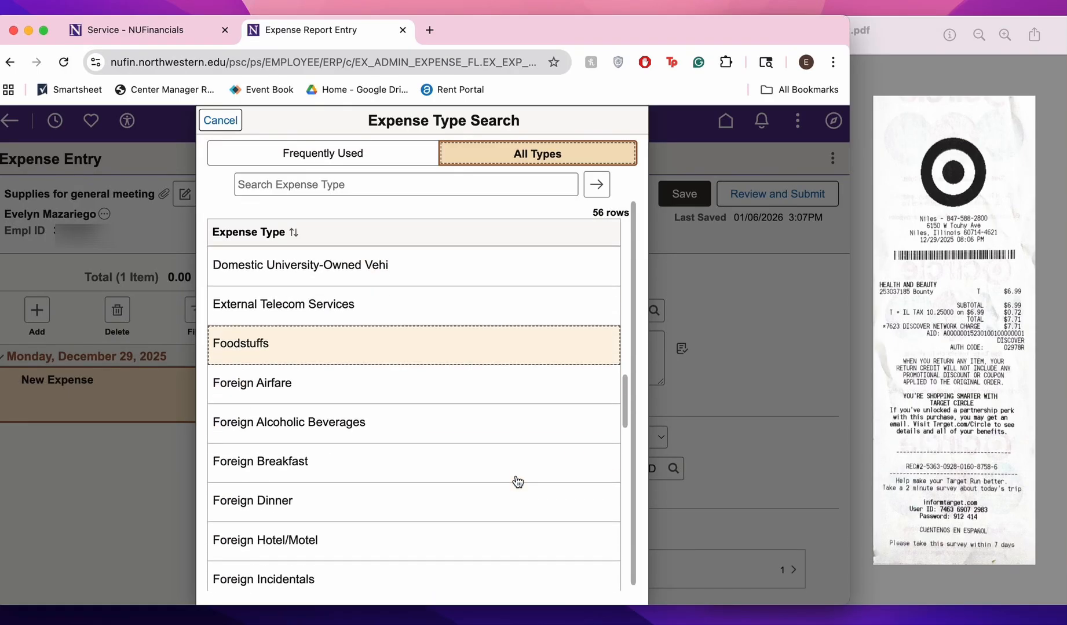
scroll(517, 482, down, 13)
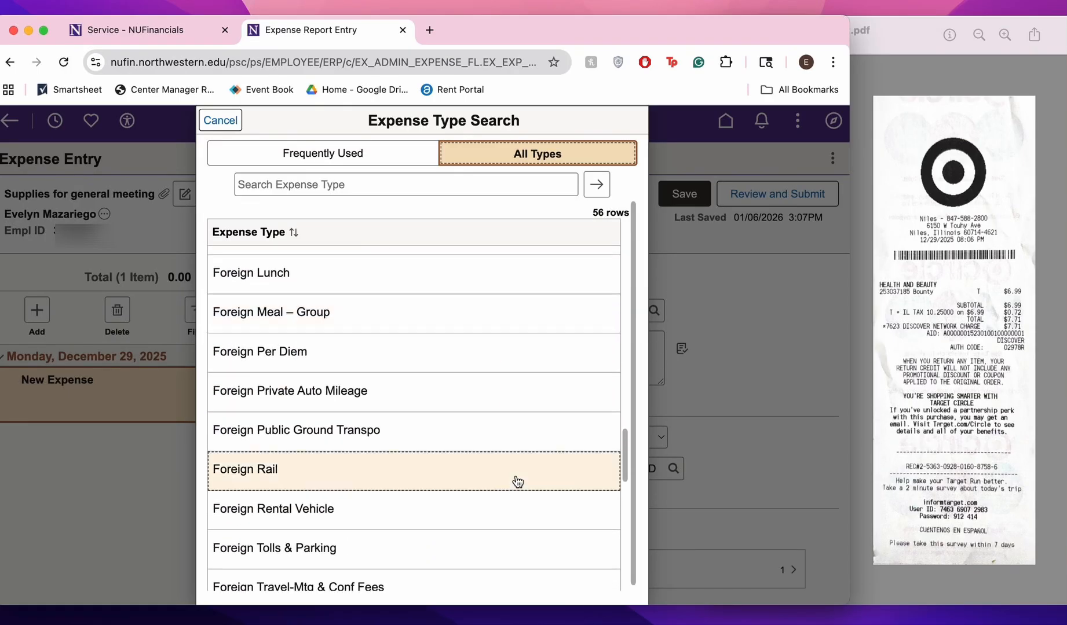
scroll(518, 481, down, 8)
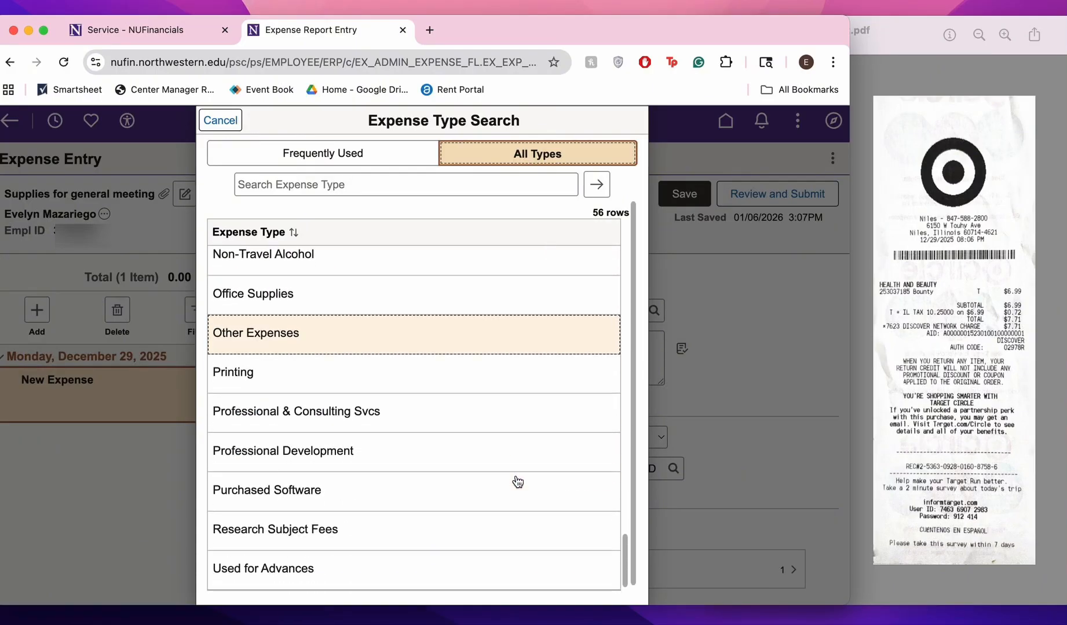
click(482, 307)
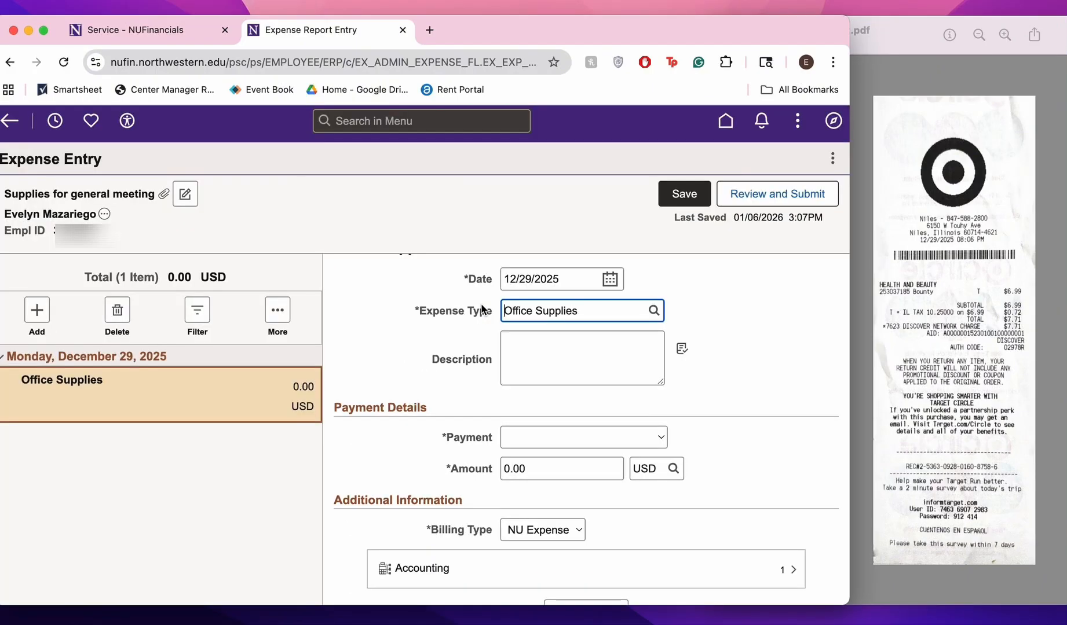
Describe the expense as "Target, paper towels for general meeting." and set its payment to Cash or Personal Credit Card
click(514, 360)
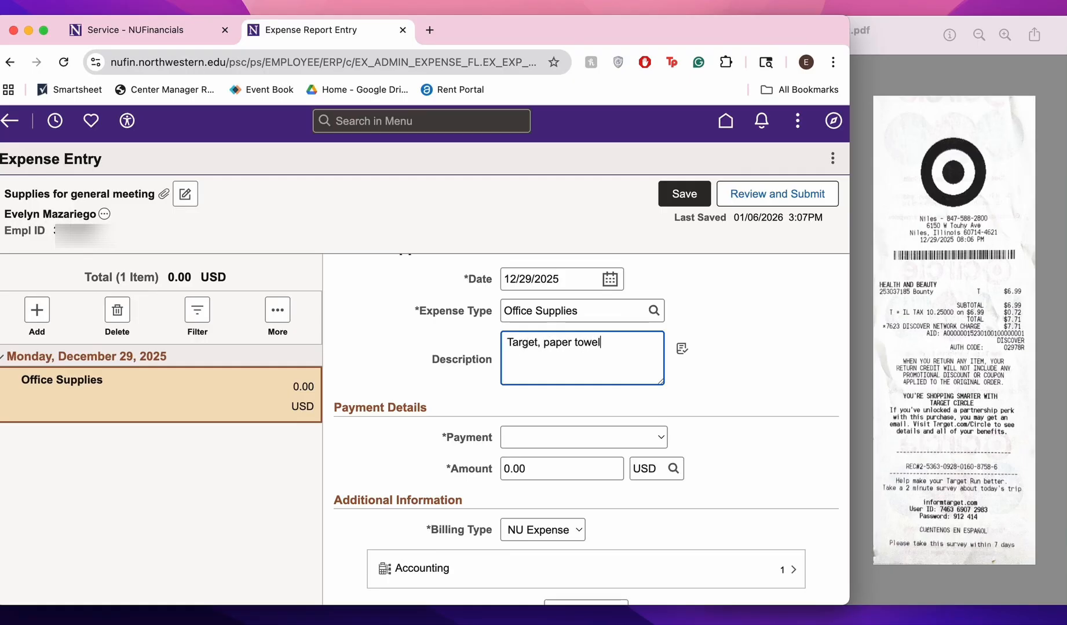
text(Target, paper towels for general meeting.)
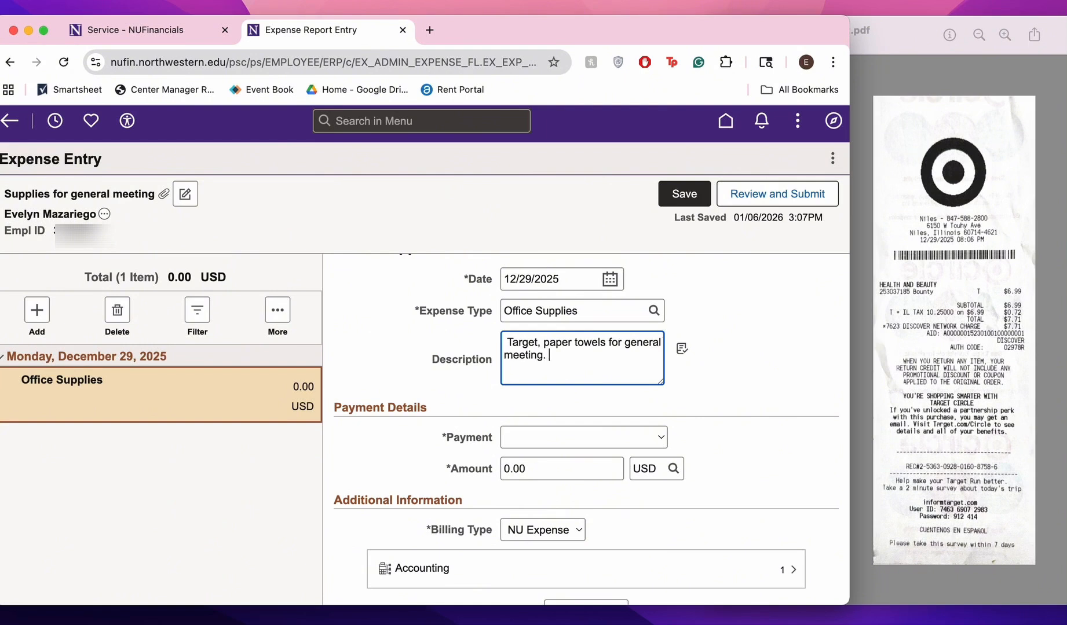
click(586, 443)
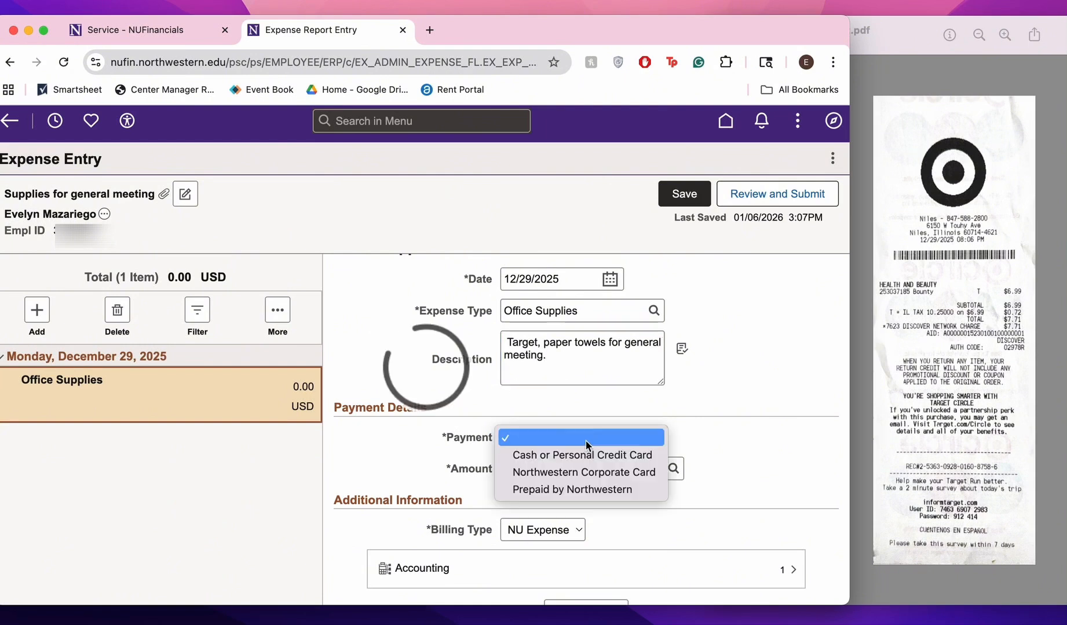
click(587, 444)
click(586, 444)
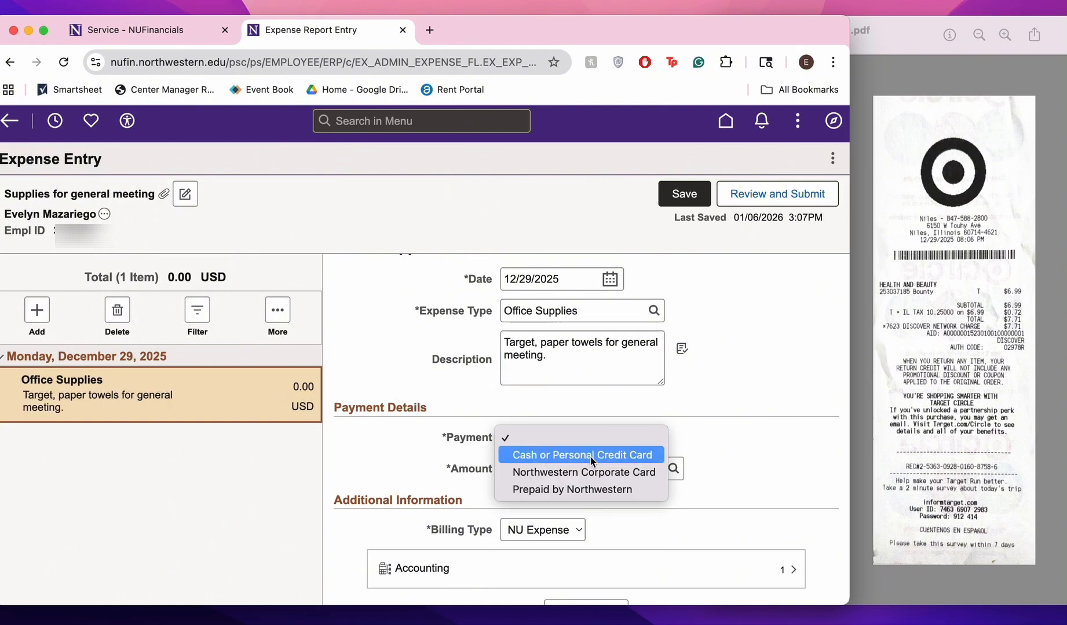
click(590, 460)
Set the expense amount to 6.99 USD and save the expense entry
click(571, 467)
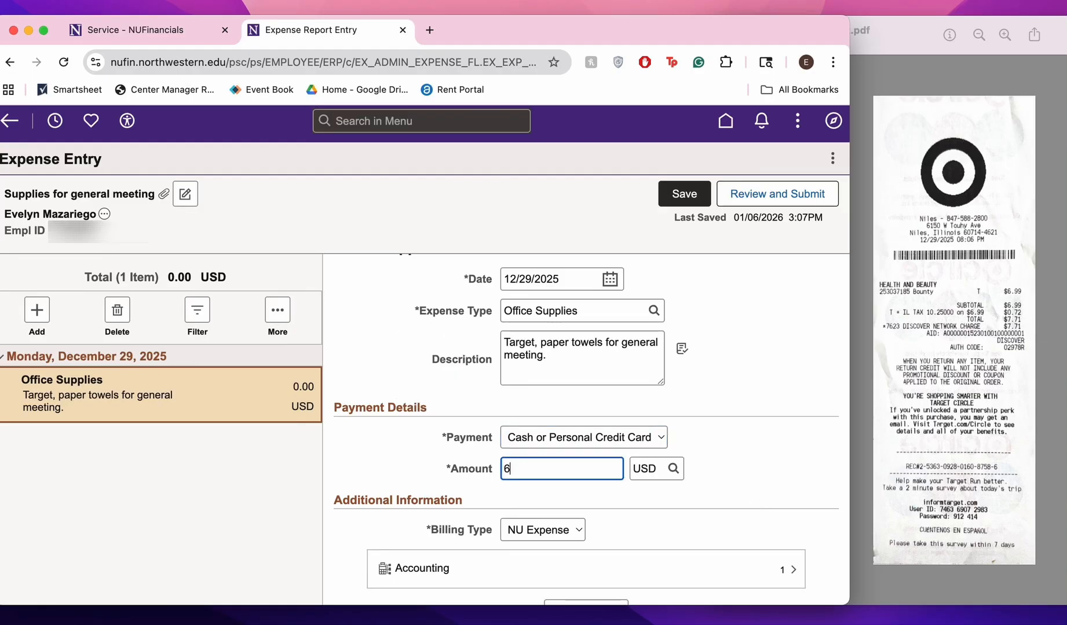
click(776, 458)
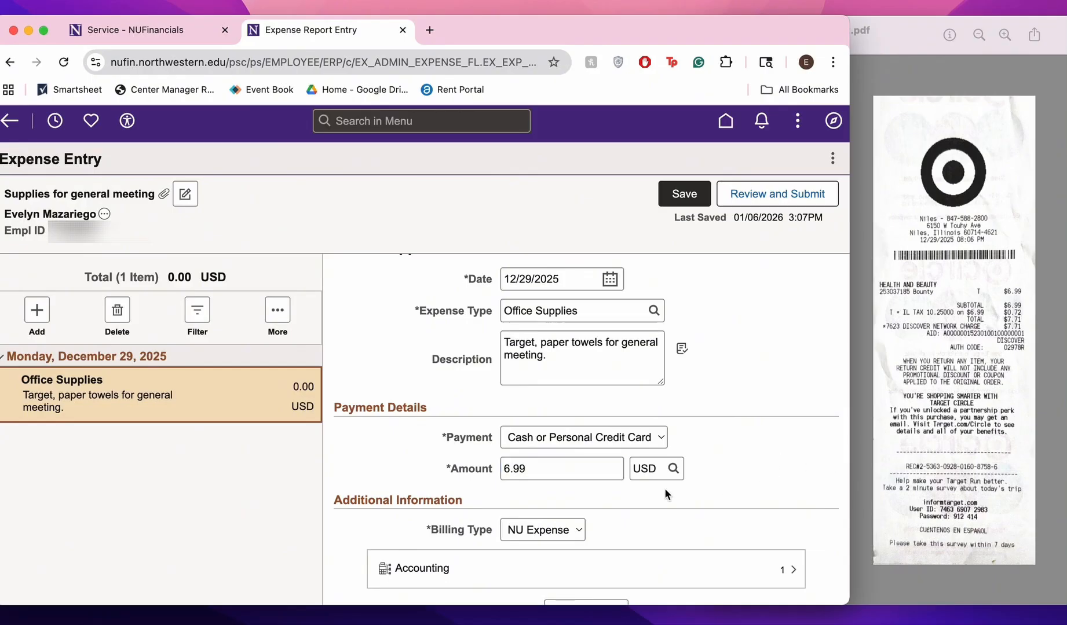
scroll(664, 494, down, 3)
scroll(658, 552, down, 2)
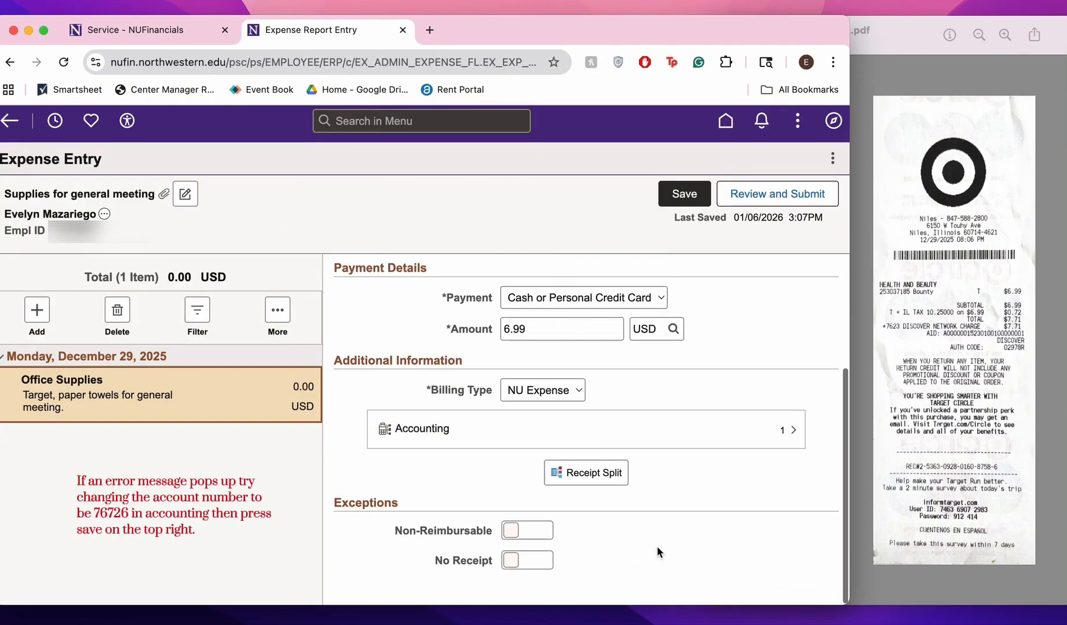
click(658, 434)
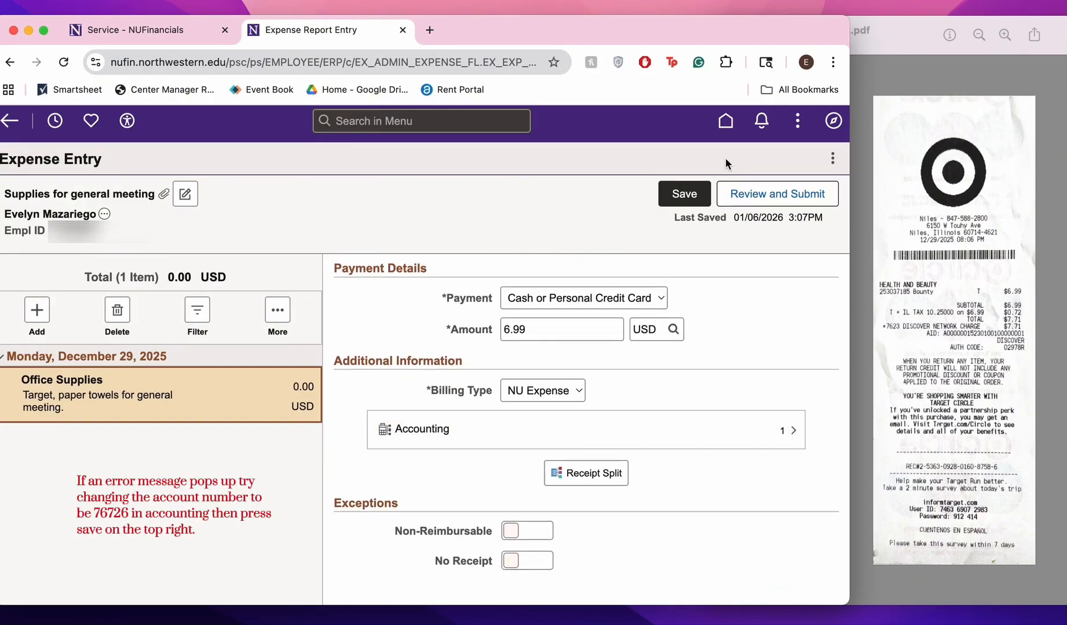
click(684, 194)
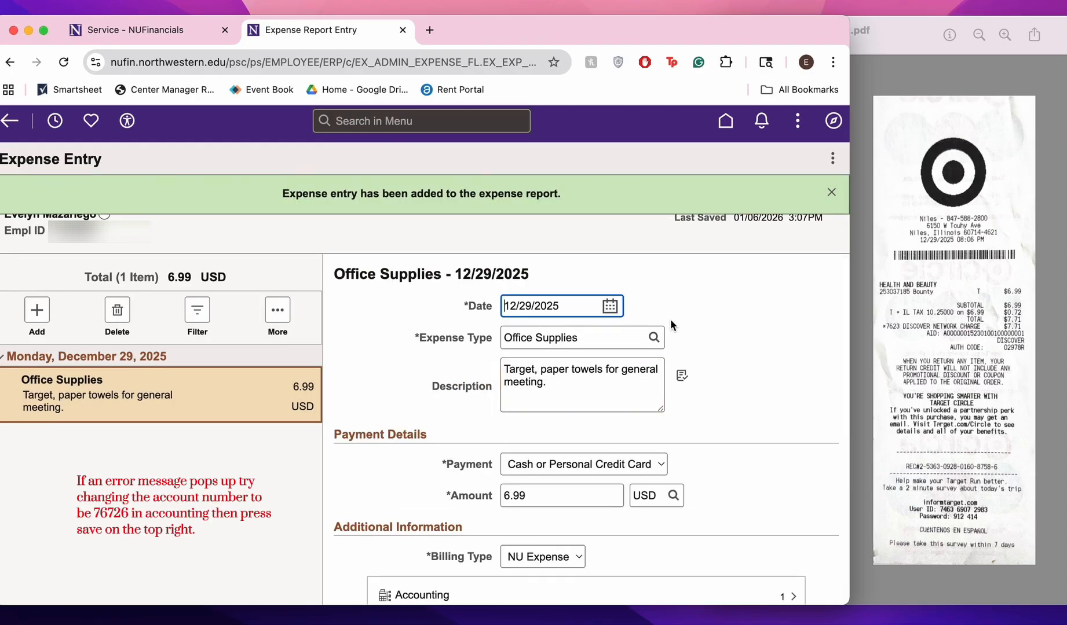
Run budget validation from the expense report's summary and try to submit the report for approval
click(750, 197)
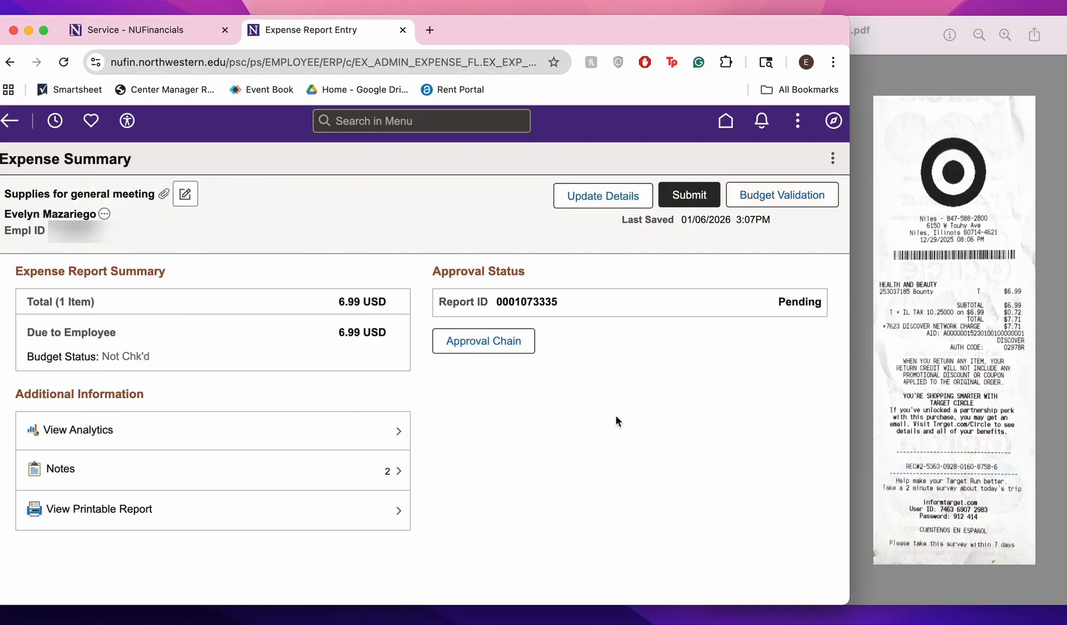
click(753, 199)
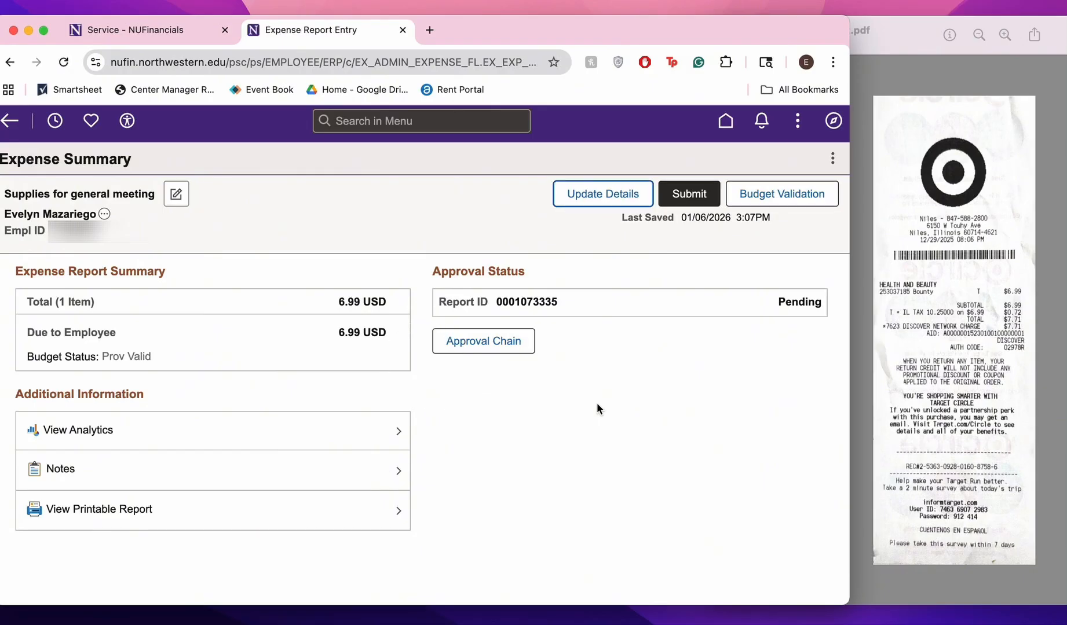
click(685, 196)
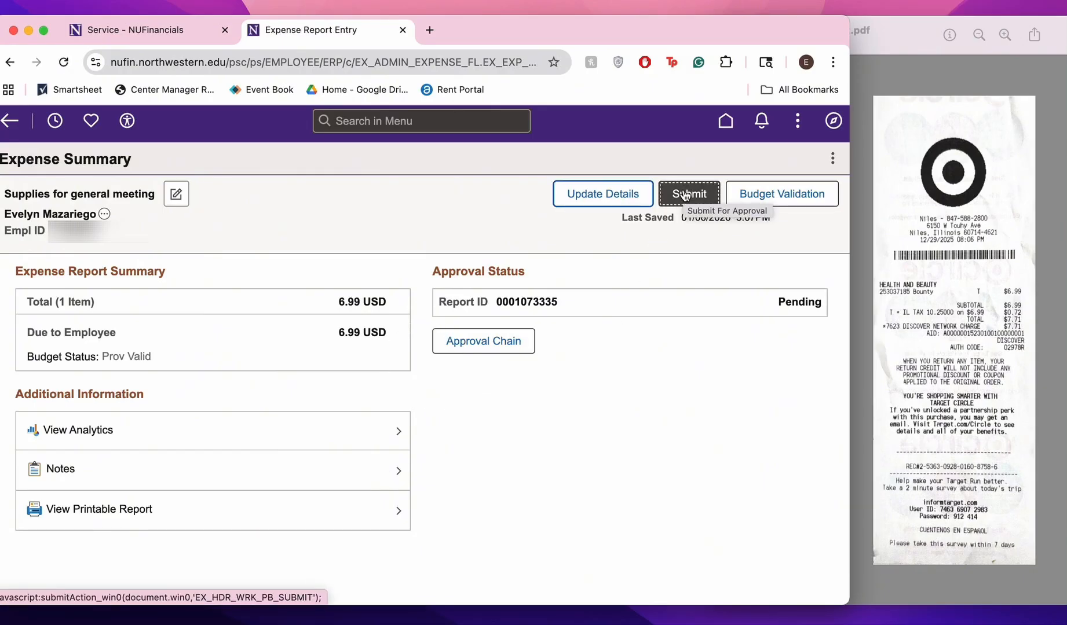
Go to My Expense Reports and view the reports that are awaiting approval
click(458, 466)
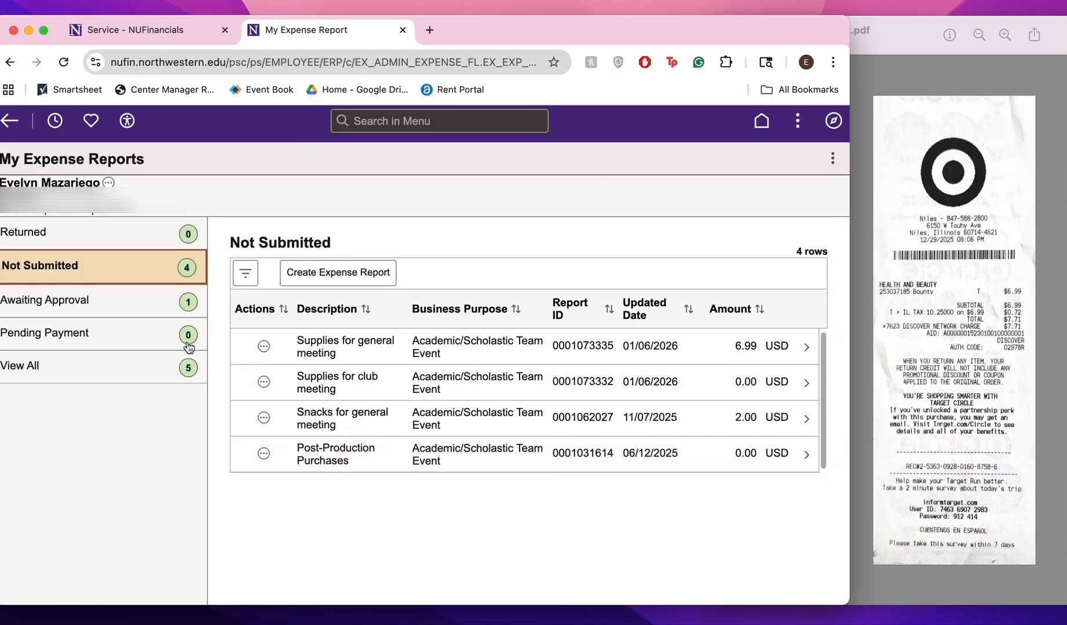
click(158, 311)
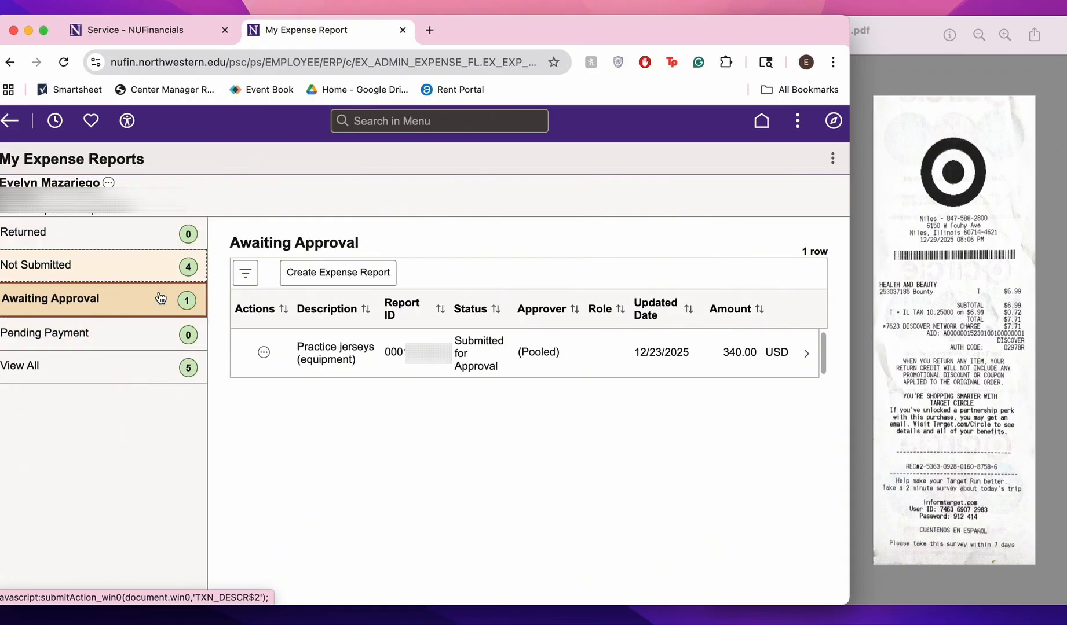
click(509, 363)
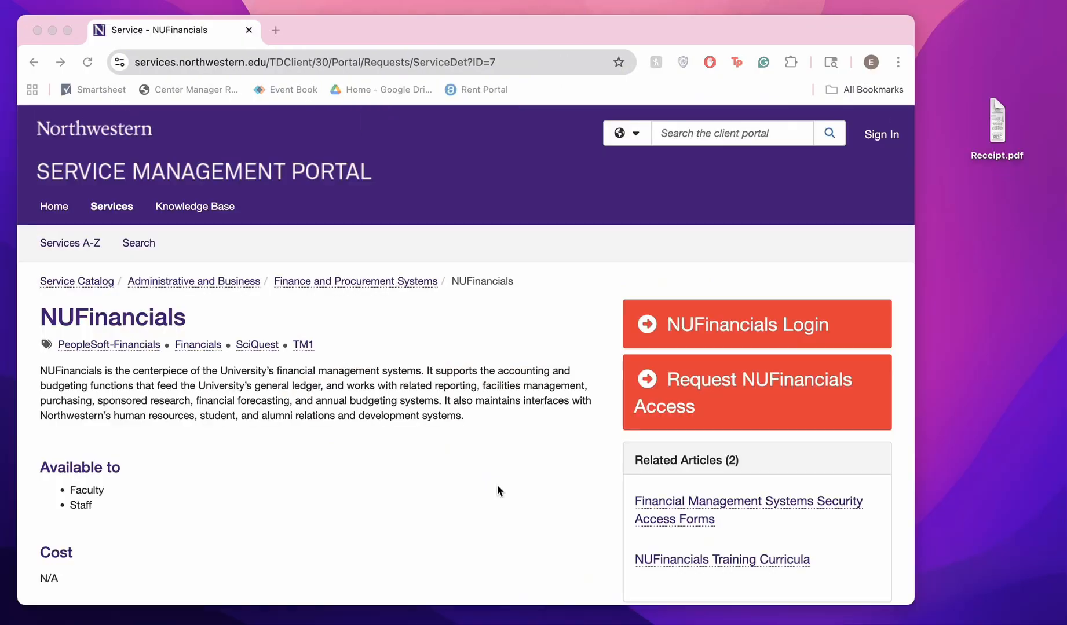
Log in to NUFinancials from its Service Management Portal page to reach the Employee Self Service homepage
click(774, 325)
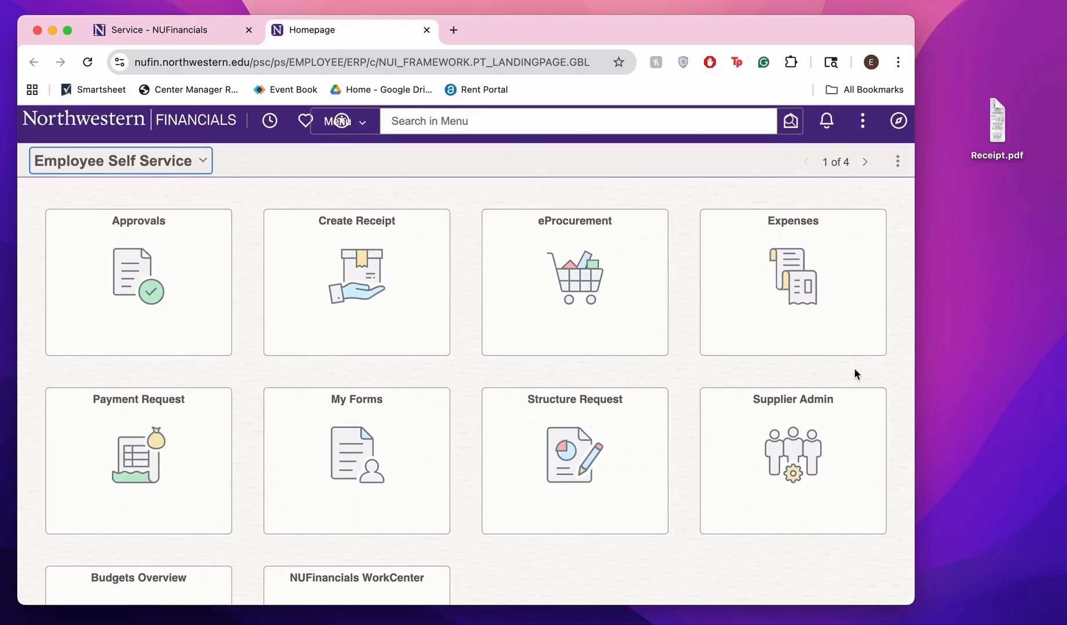